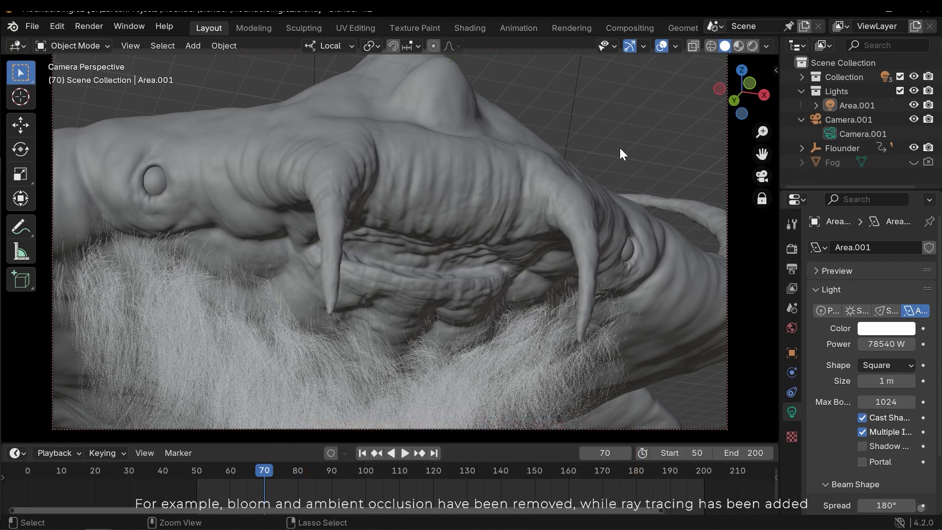
Exit camera view, orbit around the creature and its rim area light, and enlarge the timeline.
key(KP_0)
middle_drag(557, 240, 504, 178)
click(424, 203)
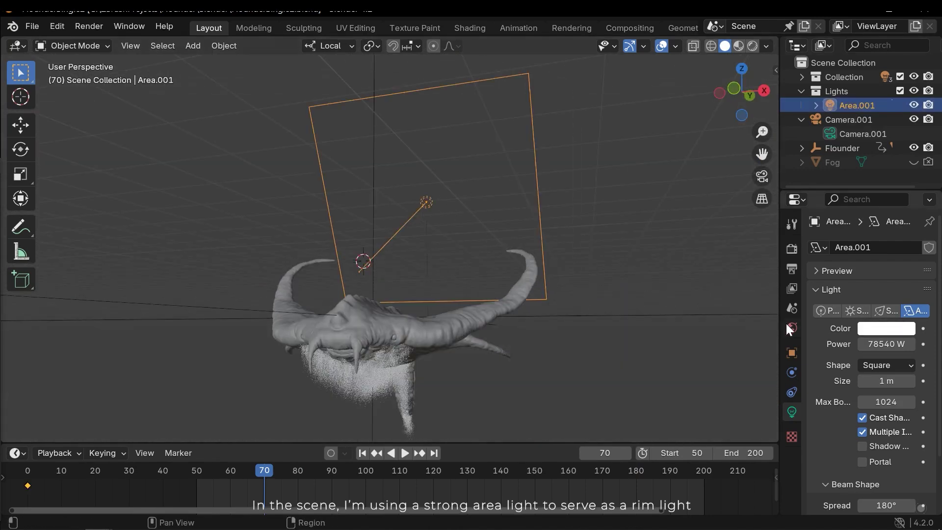
middle_drag(626, 259, 337, 311)
middle_drag(347, 342, 559, 314)
click(561, 316)
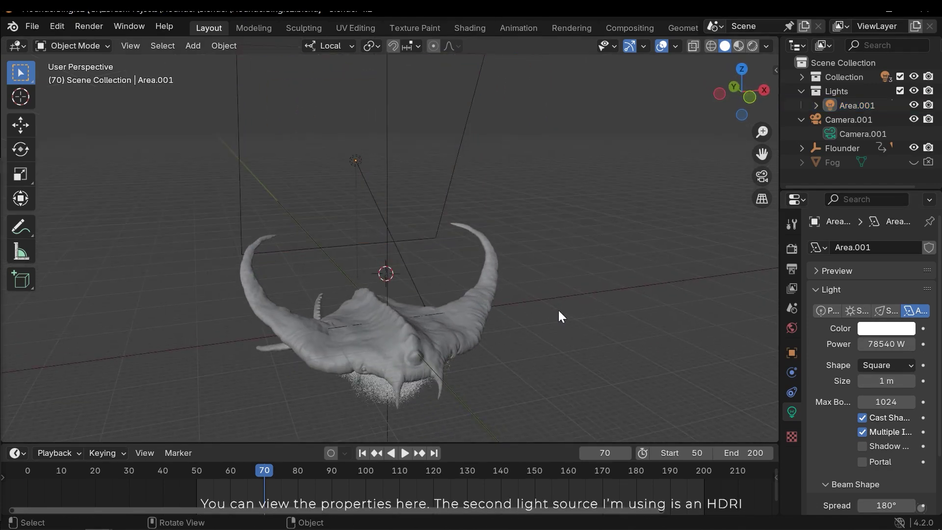
drag(463, 443, 455, 362)
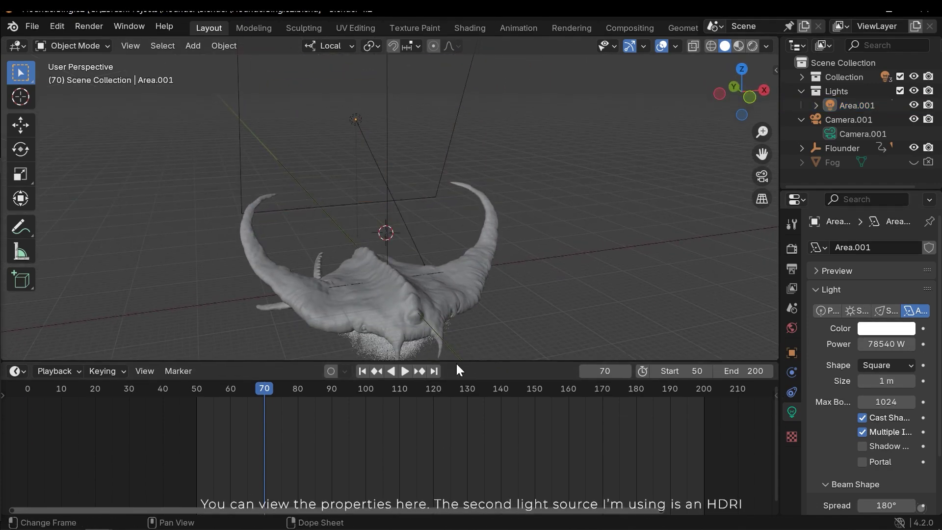
Turn the timeline into a World Shader Editor showing the herkulessaulen_2k.exr HDRI, Background and World Output.
click(54, 370)
click(18, 370)
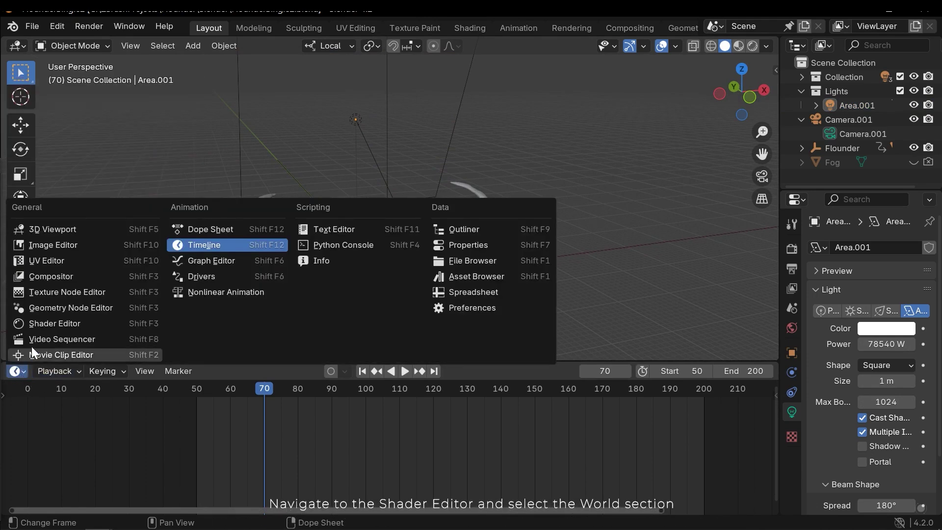
click(52, 323)
click(47, 373)
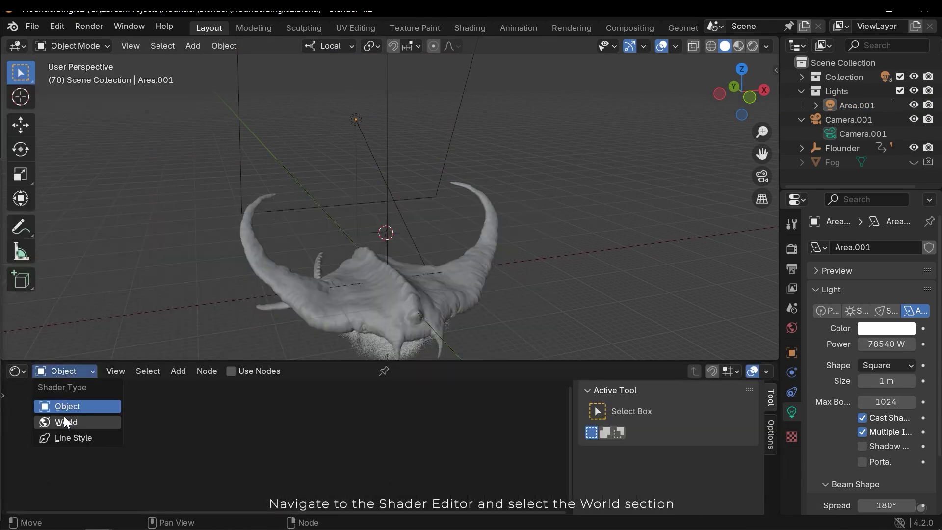
click(64, 415)
scroll(331, 451, up, 5)
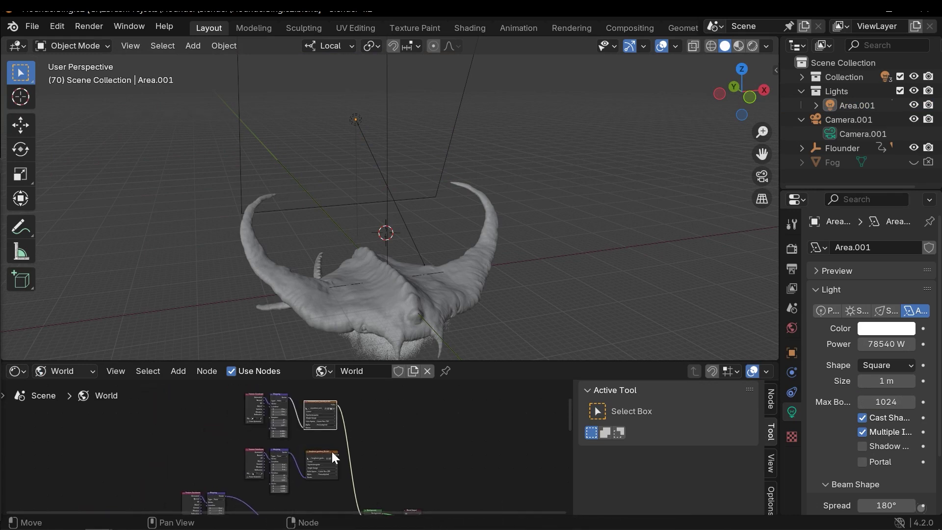
scroll(410, 464, up, 2)
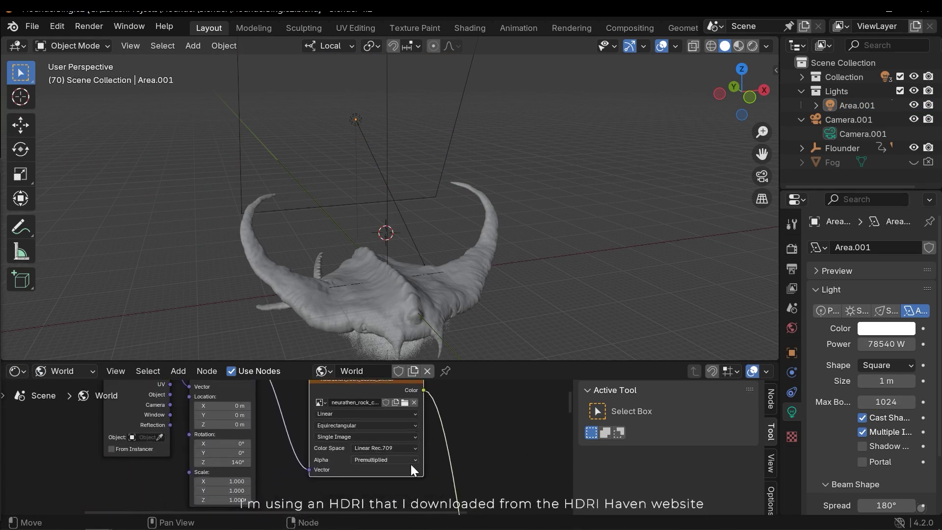
scroll(358, 460, down, 3)
middle_drag(357, 460, 270, 401)
scroll(292, 443, up, 2)
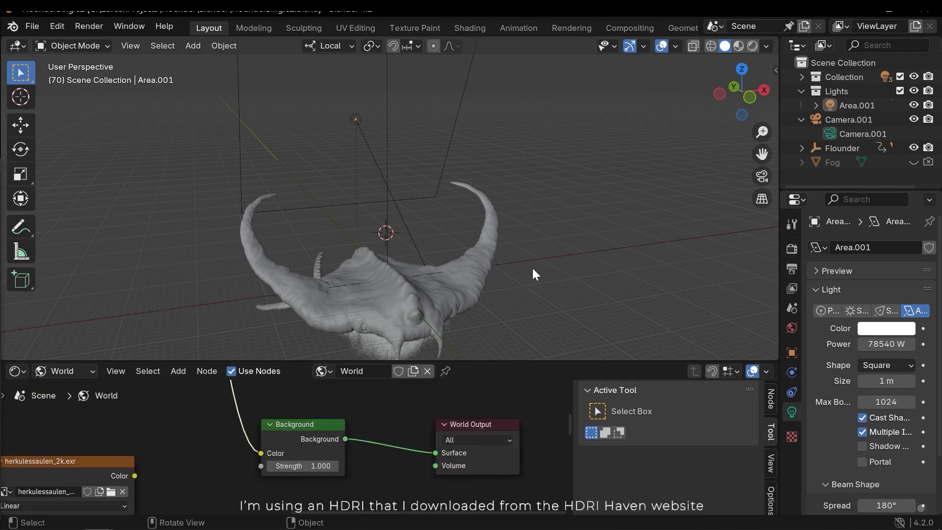
Shrink the node editor and preview the creature from the camera in Cycles rendered shading.
drag(537, 362, 537, 437)
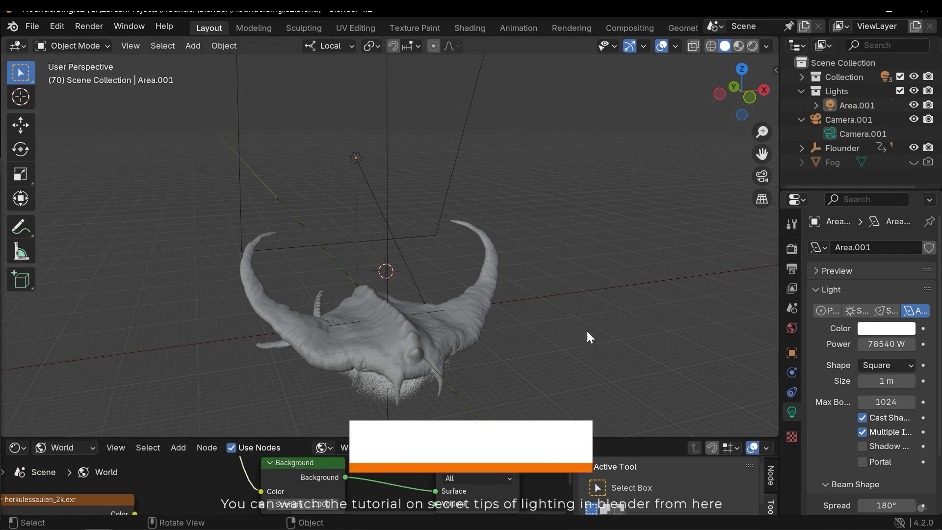
key(KP_0)
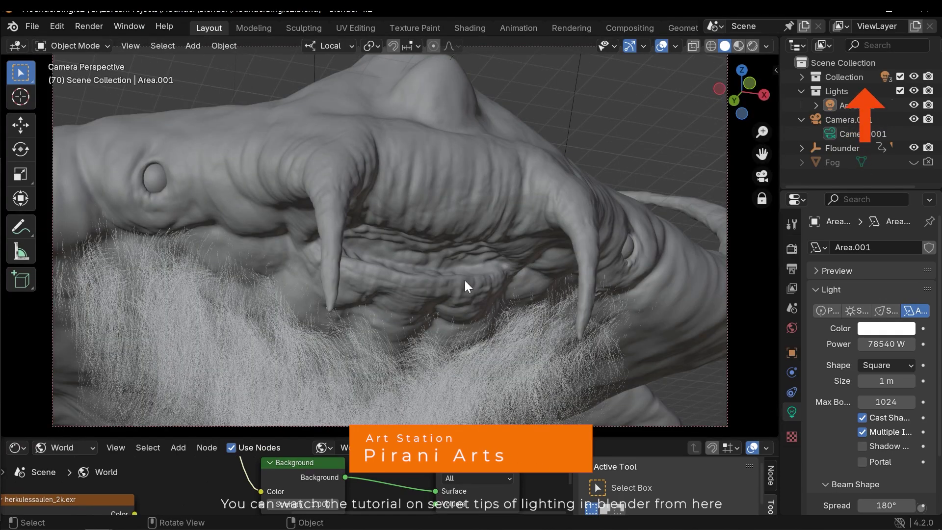
click(791, 249)
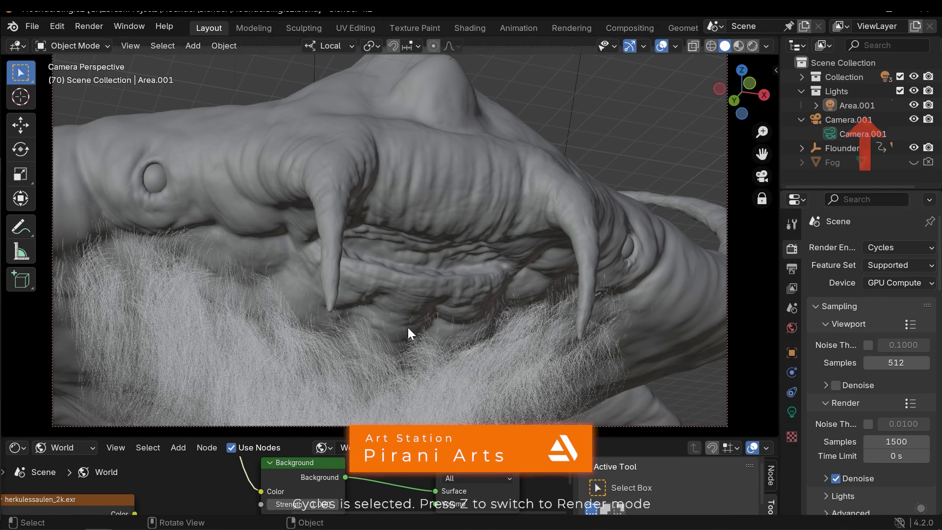
key(z)
click(411, 233)
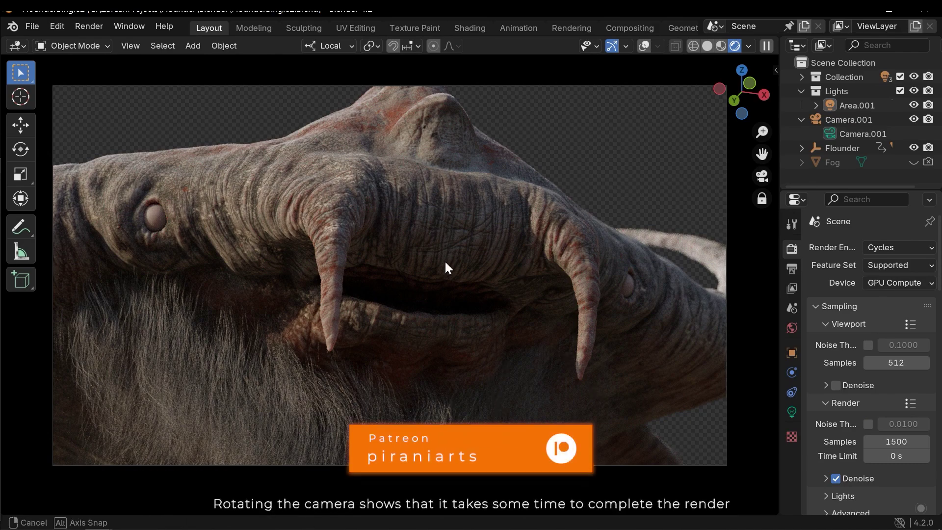
Orbit around the rendered creature, then switch the viewport back to solid shading.
middle_drag(446, 267, 442, 398)
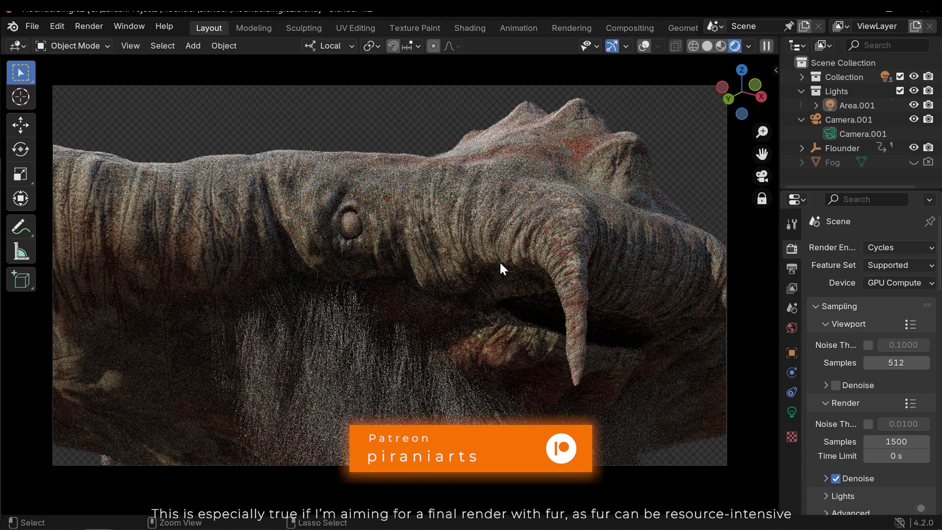
middle_drag(531, 251, 442, 278)
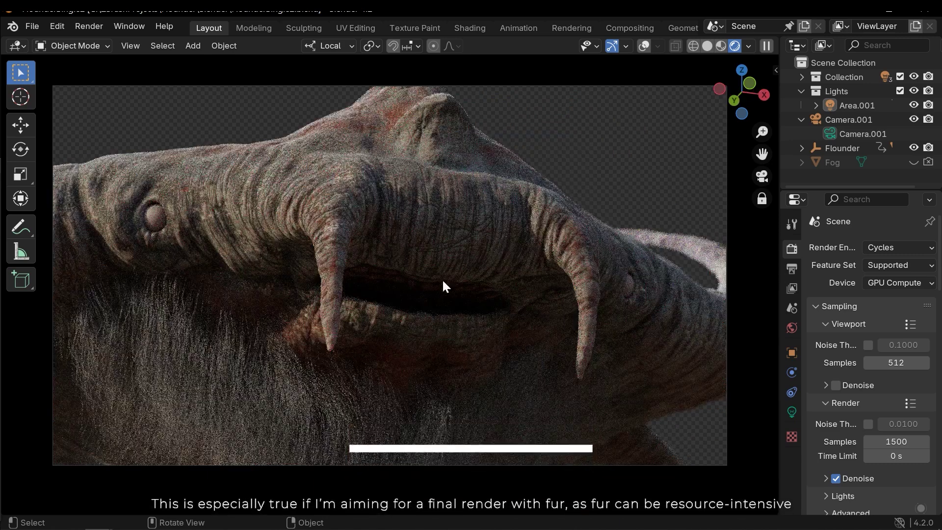
key(z)
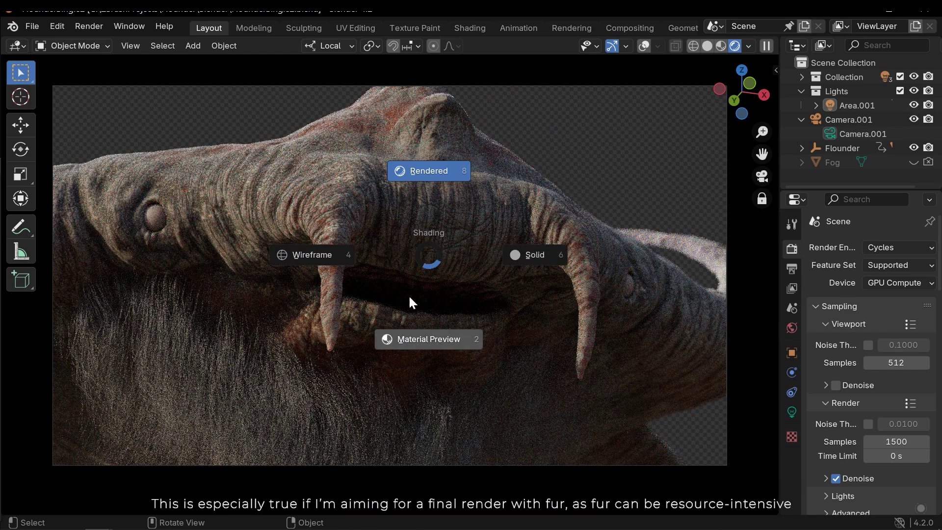
click(496, 273)
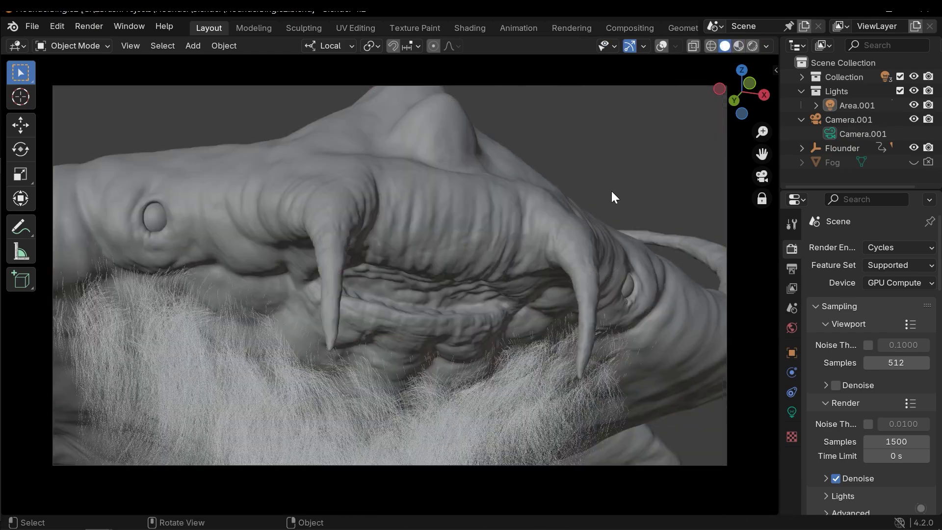
Set the render engine to EEVEE and show the creature in Rendered viewport shading.
click(894, 248)
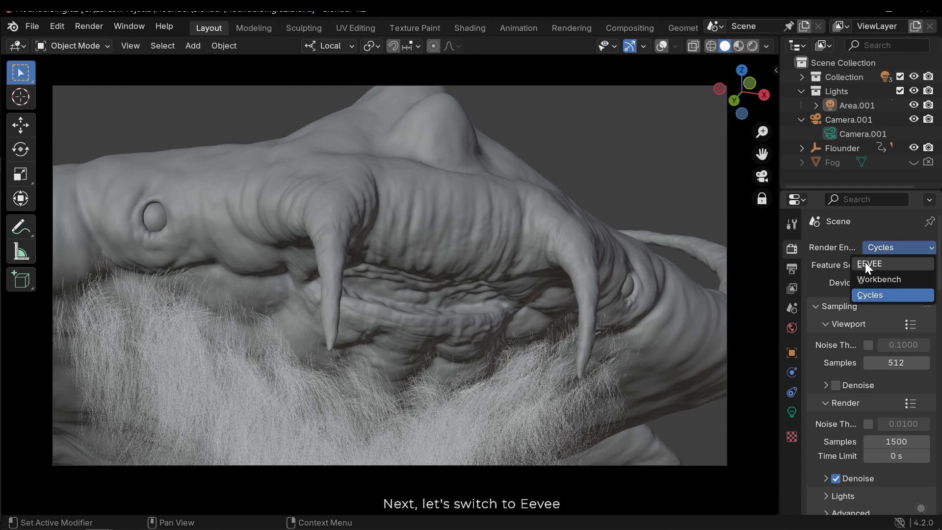
click(894, 263)
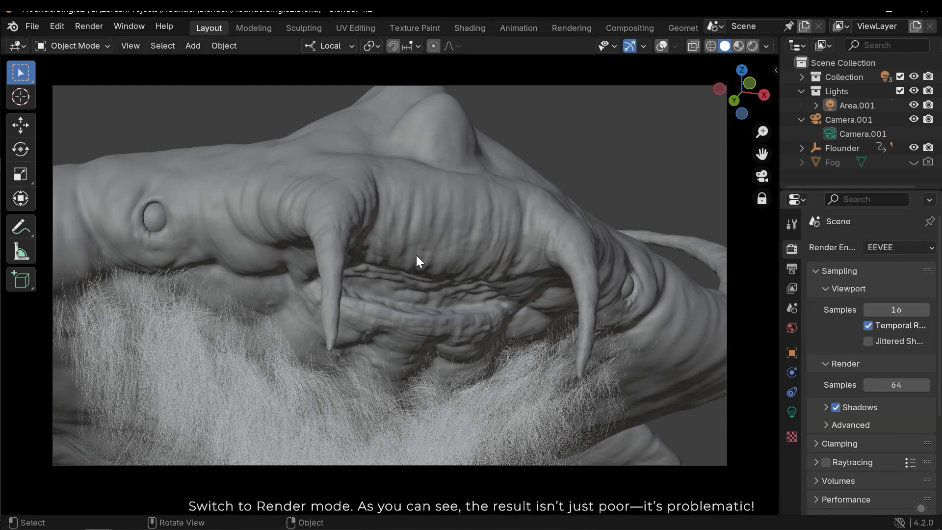
key(z)
click(543, 148)
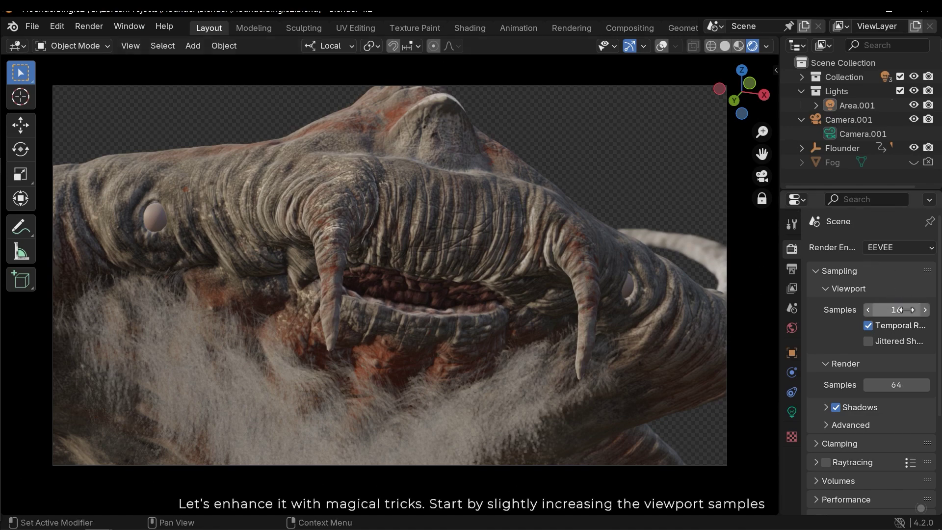
Raise EEVEE viewport samples to 32 and compare the creature with Area.001 hidden, then shown.
drag(902, 310, 908, 314)
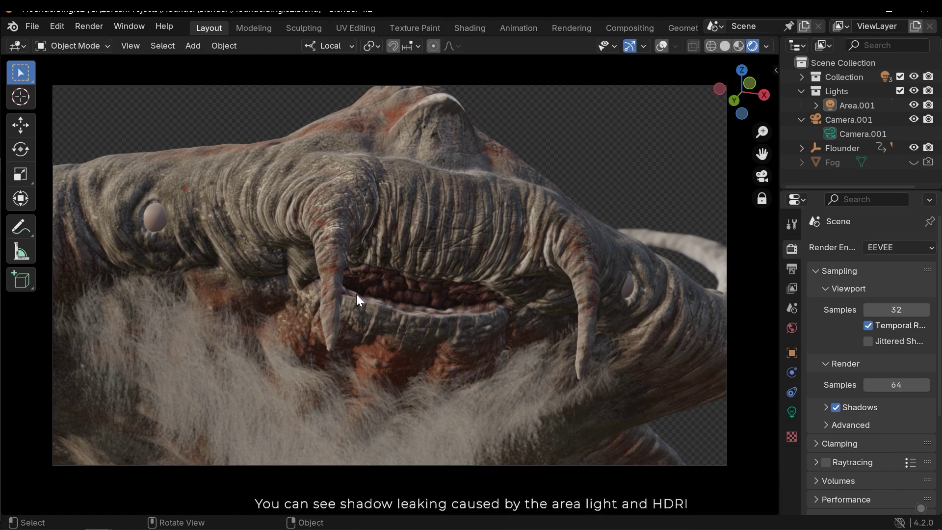
click(913, 105)
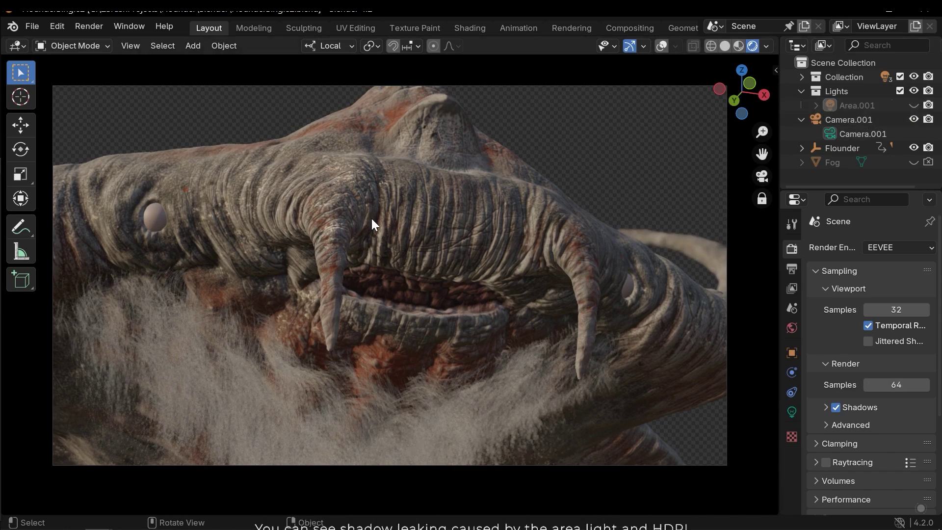
click(913, 105)
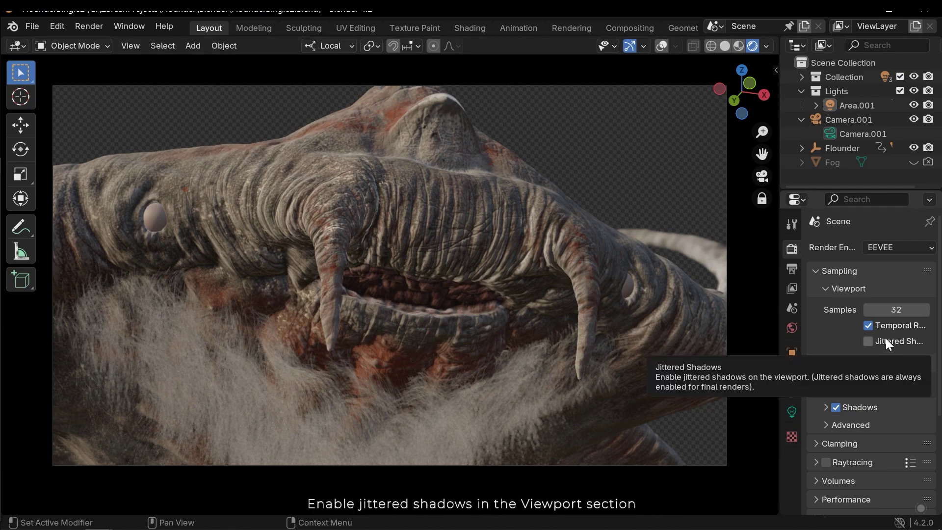
Enable Jittered Shadows for the EEVEE viewport and select the Area.001 light.
click(867, 341)
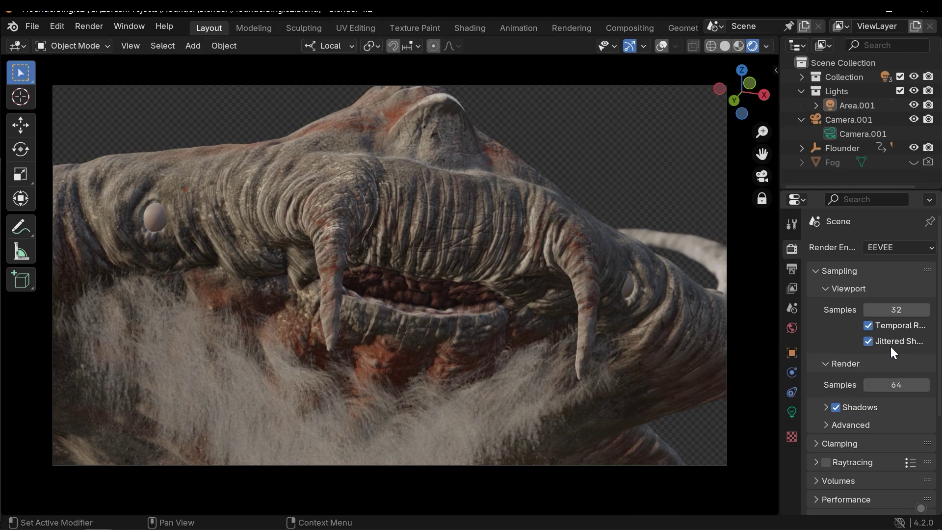
click(856, 106)
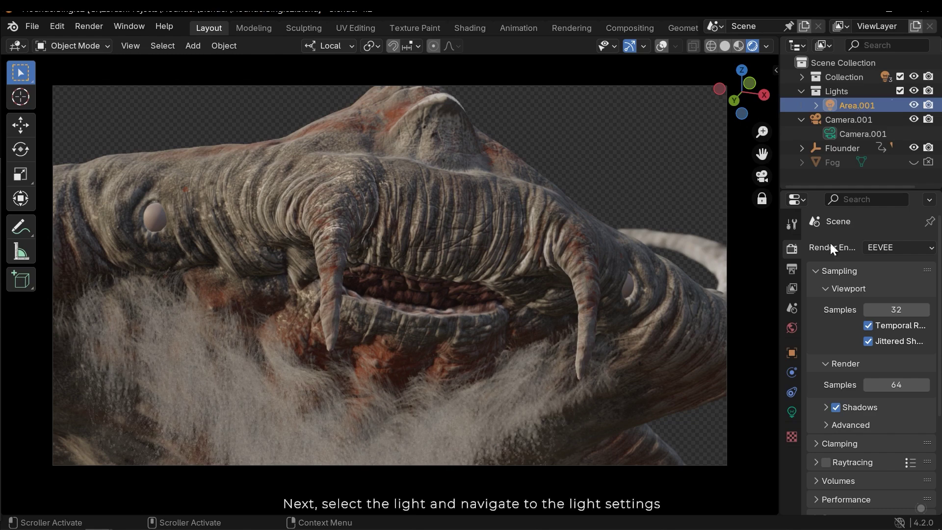
Enable Area.001 shadow jitter at about 0%, with shadow filter 0.11 and resolution 0.000.
click(791, 412)
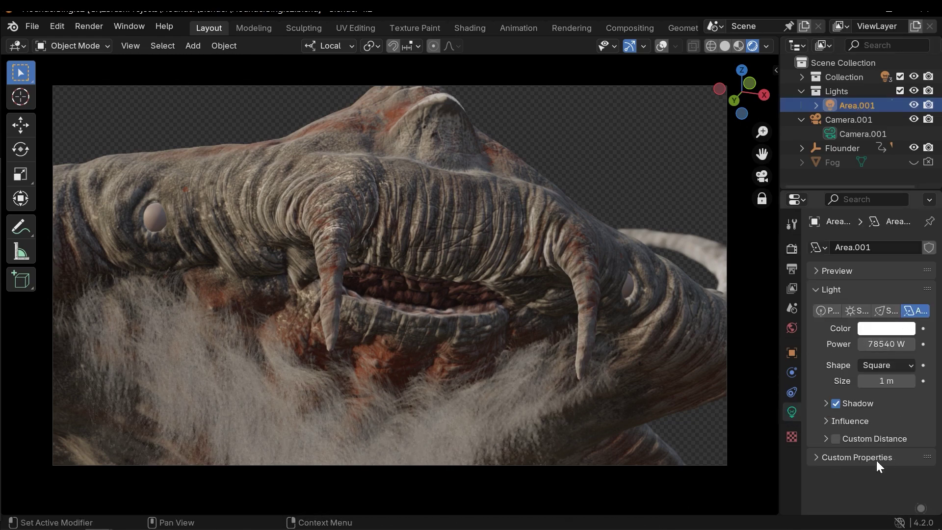
click(855, 404)
scroll(861, 406, down, 1)
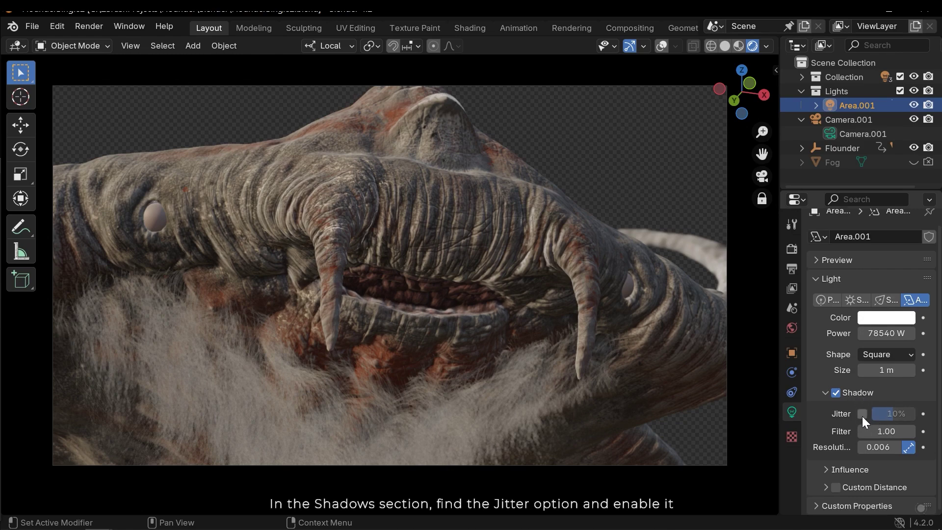
click(861, 415)
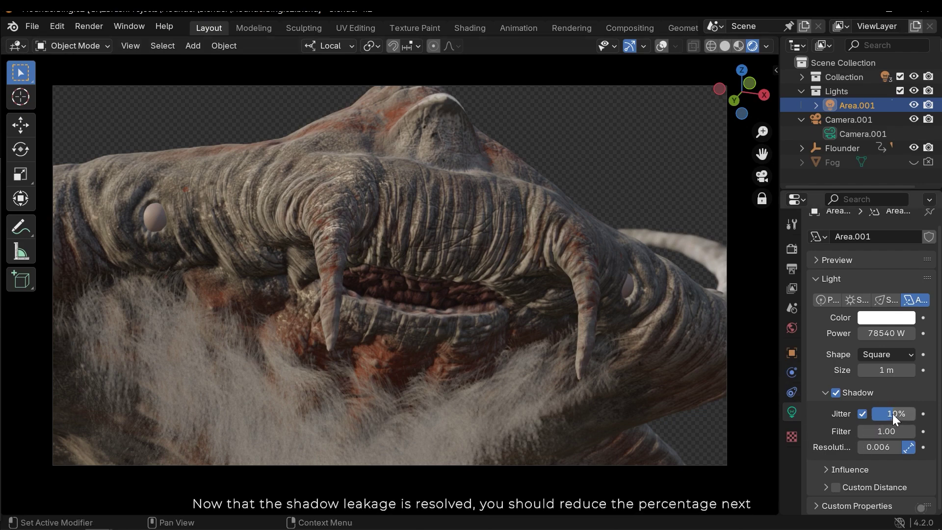
drag(892, 414, 883, 413)
text(0.02)
key(Return)
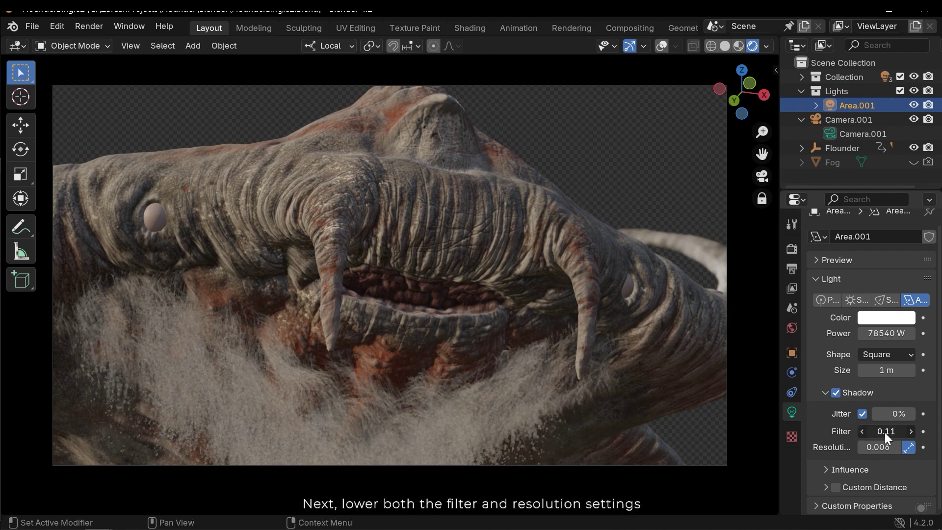
drag(886, 431, 863, 447)
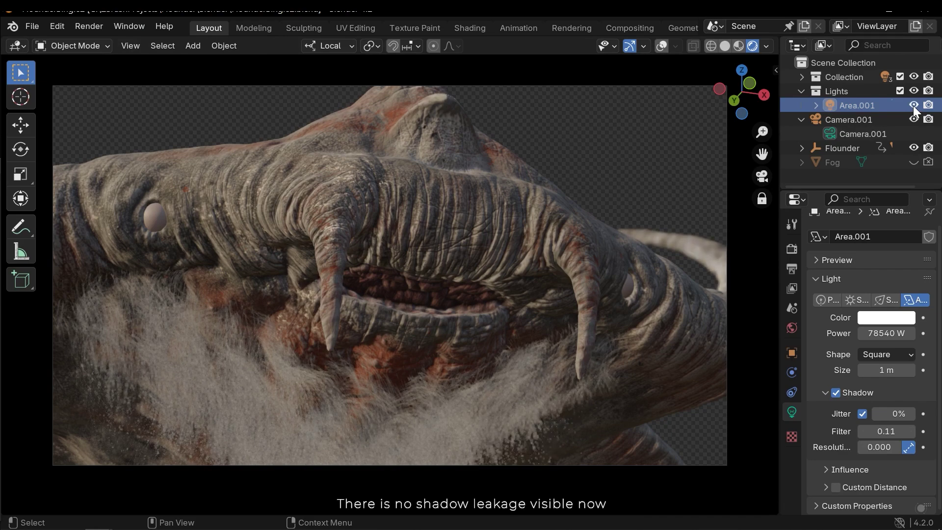
Set the EEVEE render shadow rays to 4, leaving steps at 6.
click(791, 252)
scroll(888, 383, down, 3)
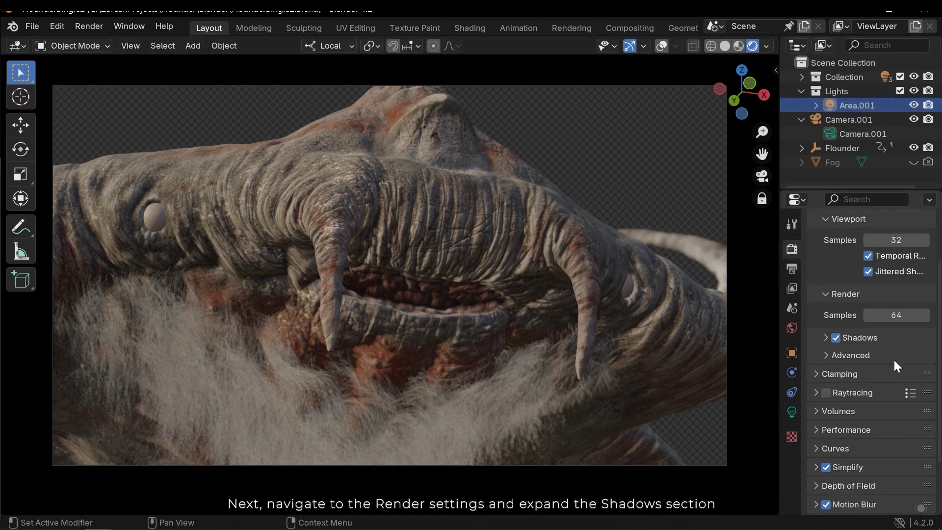
click(864, 340)
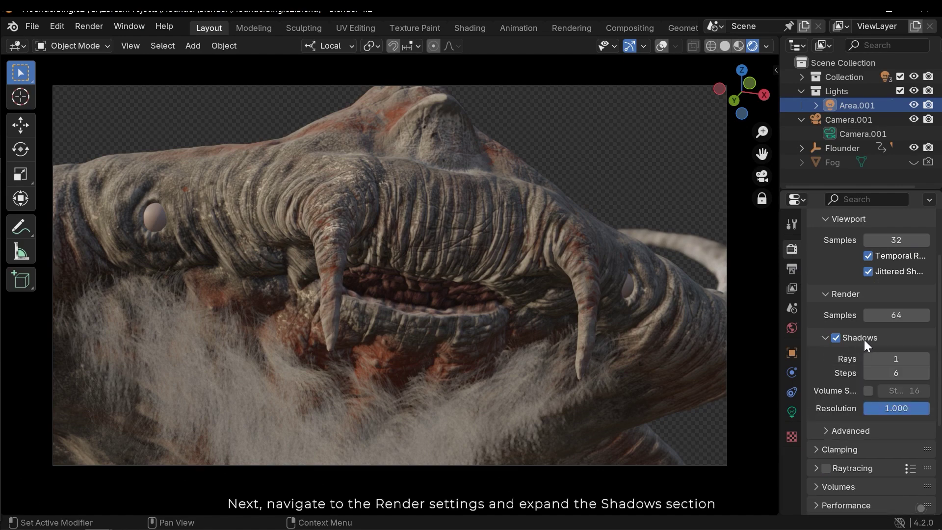
scroll(873, 346, down, 2)
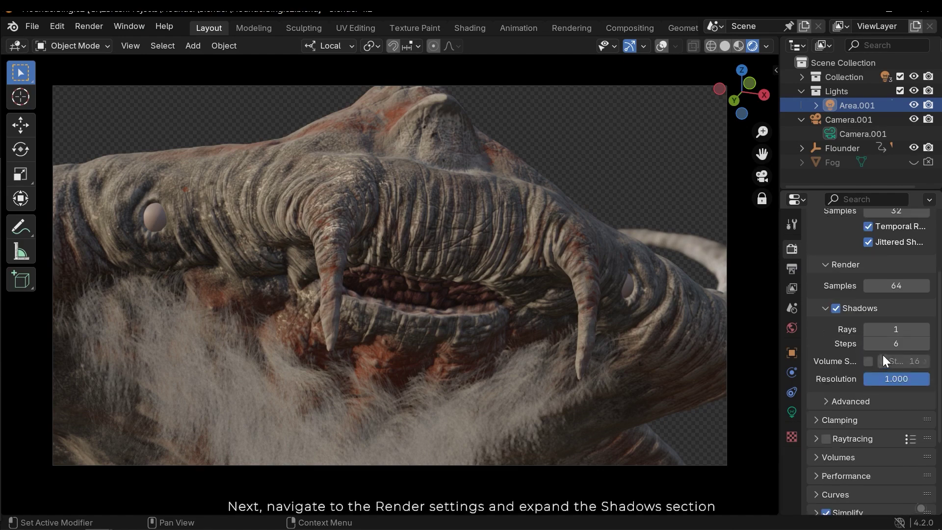
click(902, 328)
text(3)
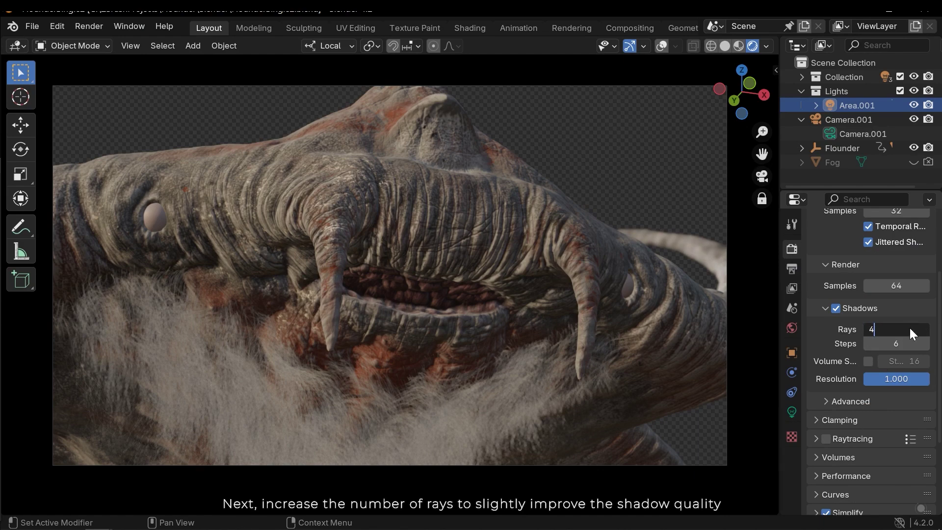
key(Return)
scroll(908, 326, up, 3)
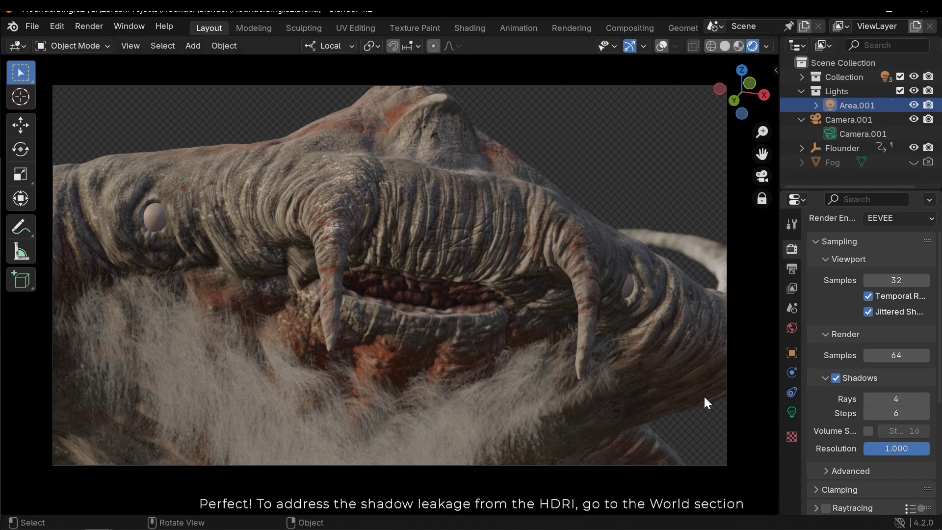
Show the World properties: neurathen HDRI Background surface at strength 1.000.
scroll(870, 339, up, 2)
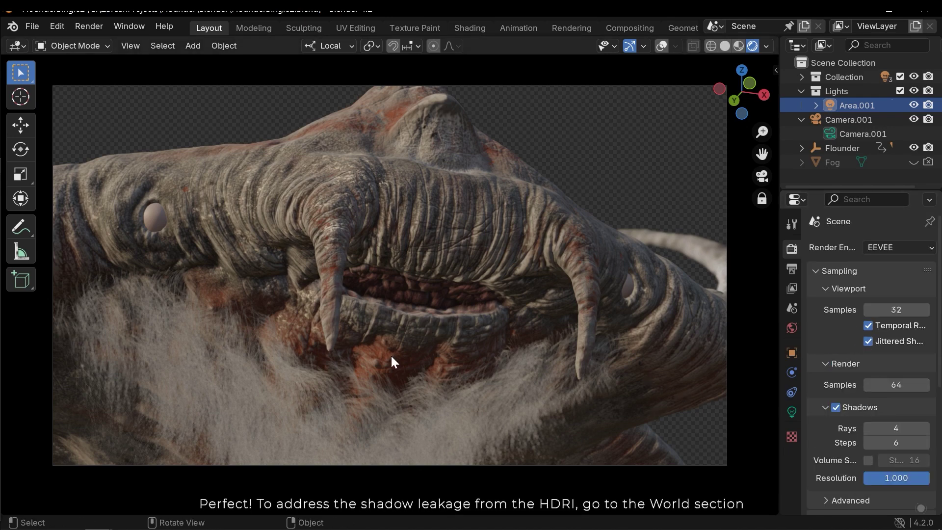
click(791, 327)
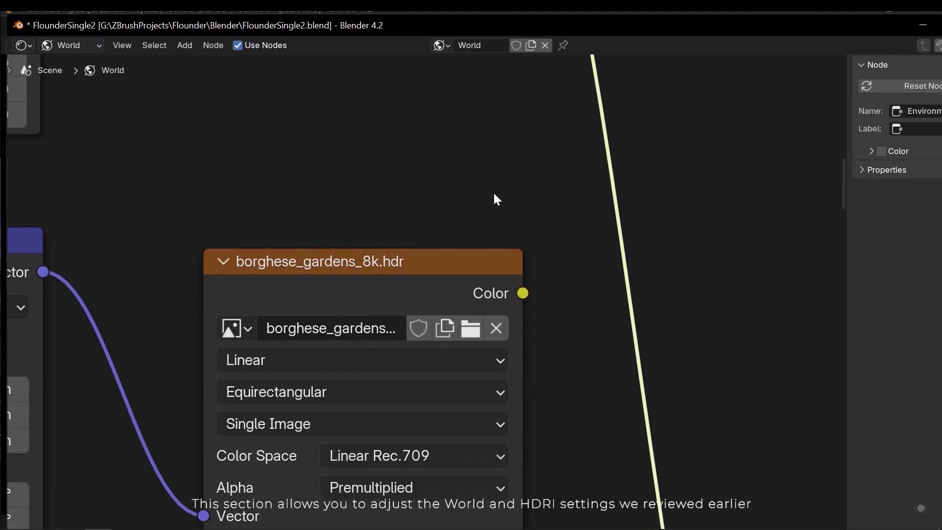
scroll(493, 197, down, 4)
scroll(490, 275, up, 3)
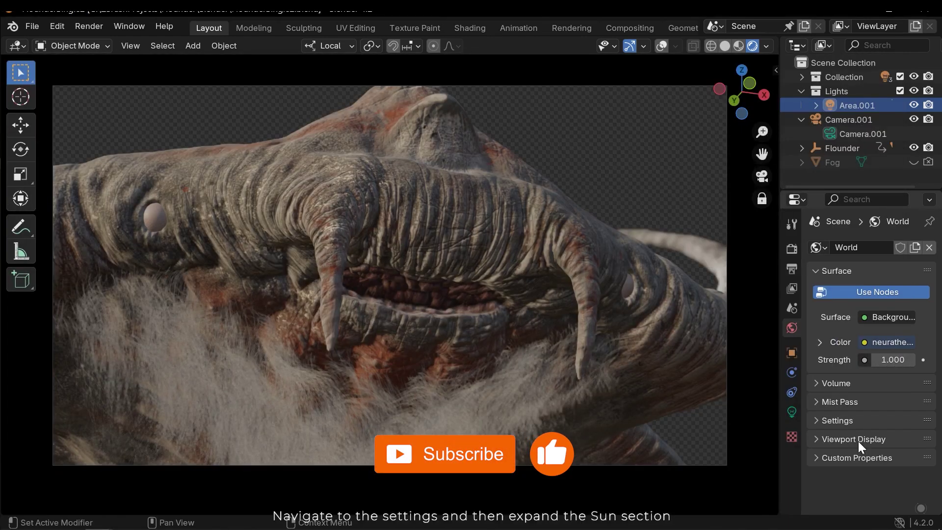
Enable shadows for the world HDRI sun, comparing with them off.
click(854, 420)
scroll(868, 414, down, 3)
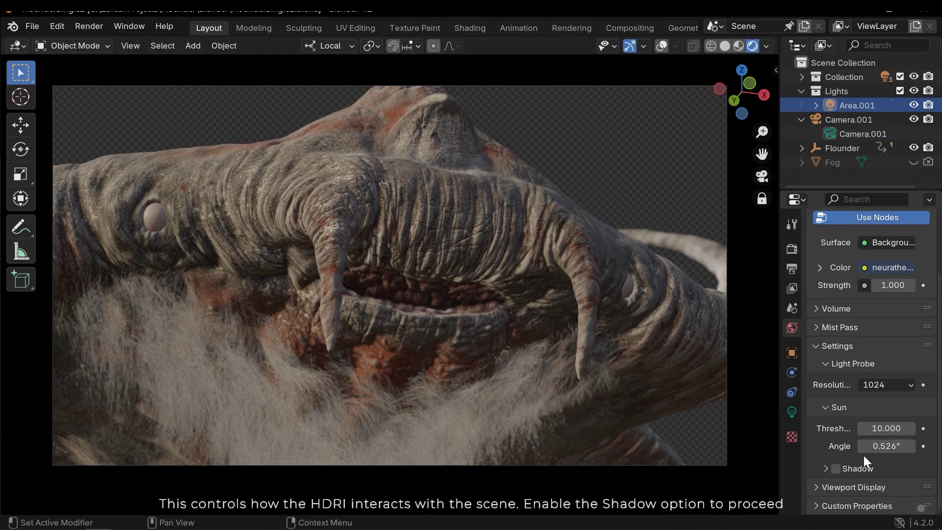
click(835, 467)
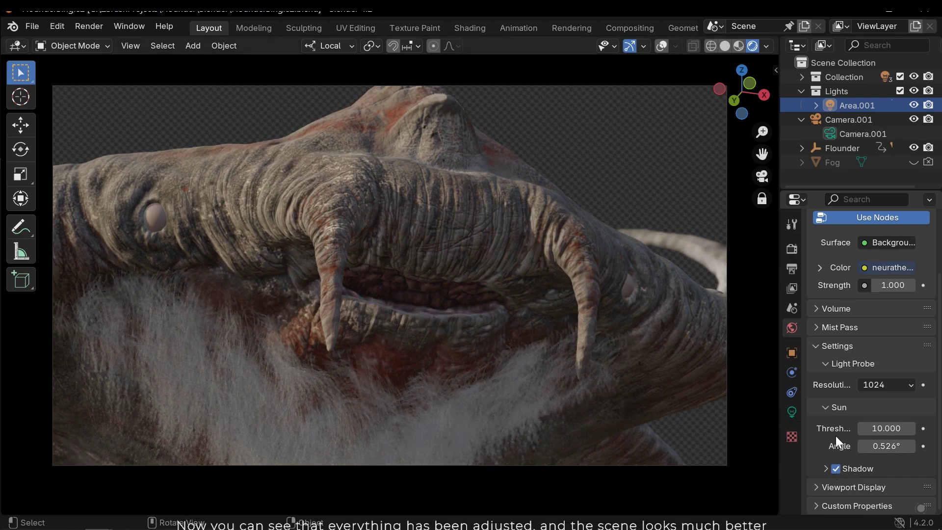
click(836, 469)
click(837, 470)
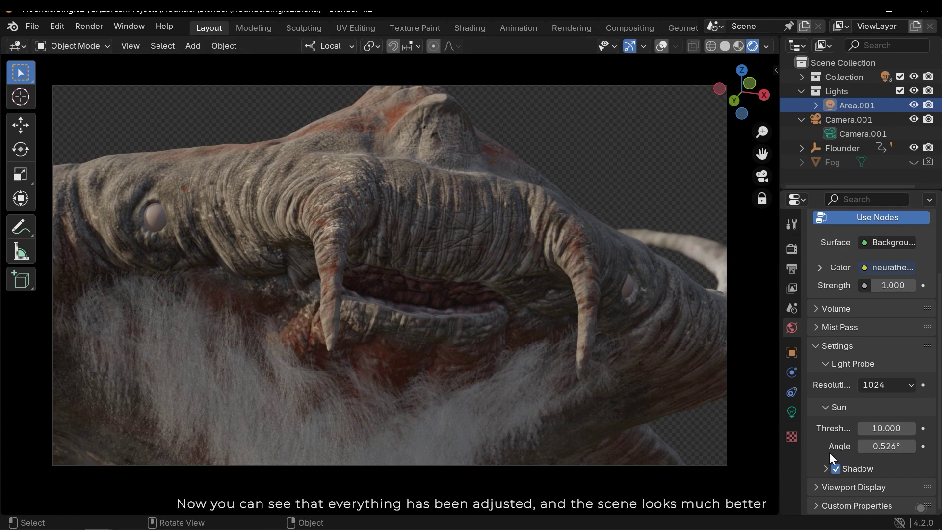
Test a different sun angle, then revert to threshold 10.000 and angle 0.526°.
drag(886, 447, 934, 415)
key(ctrl+z)
key(Escape)
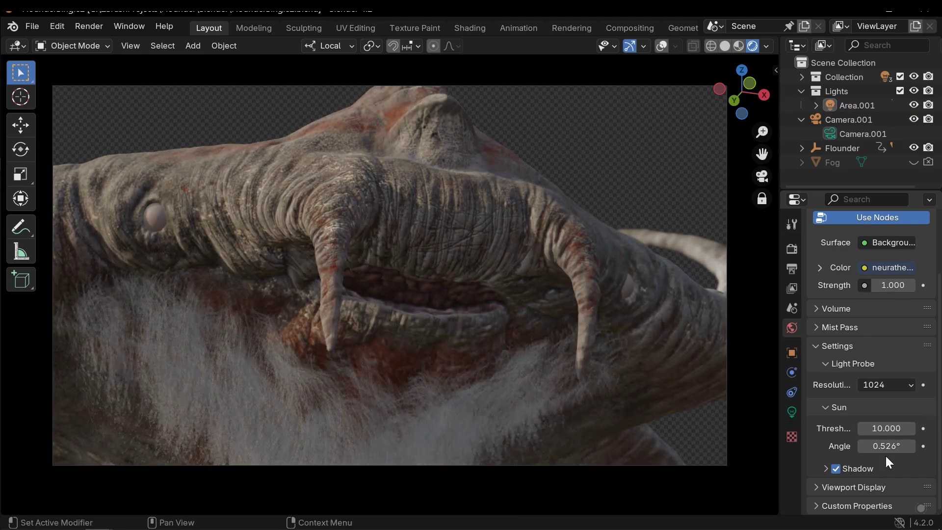
Tick Jitter under the sun's Shadow panel, then lower Filter to 0.05 and Resolution to 0.0001 m.
click(852, 470)
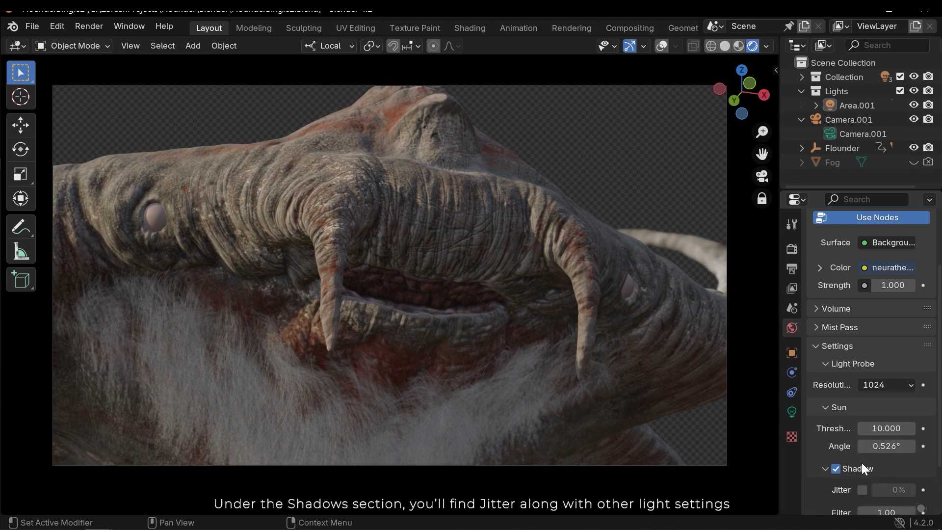
scroll(861, 463, down, 3)
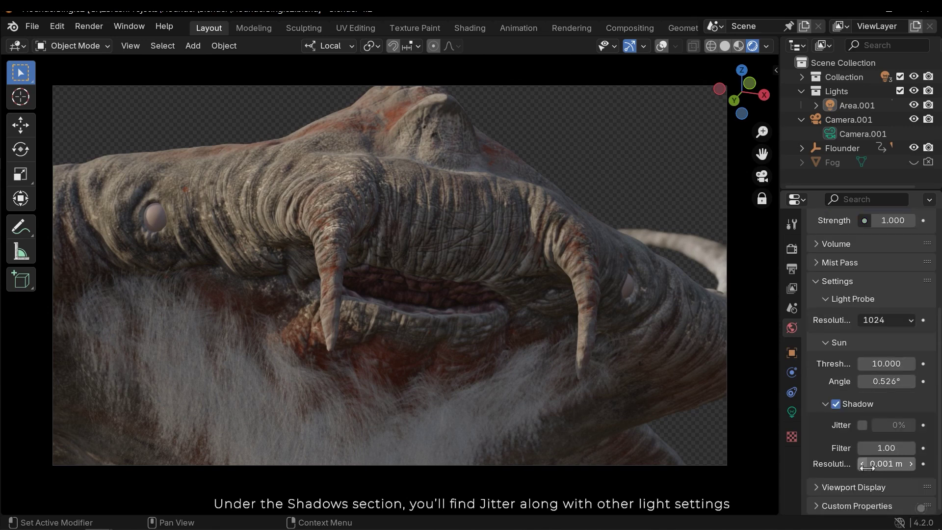
click(862, 424)
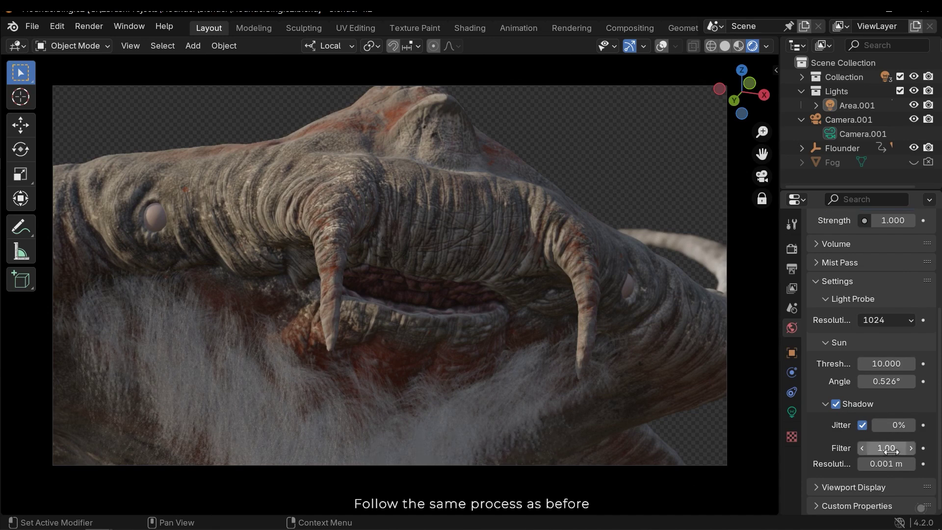
drag(886, 447, 833, 448)
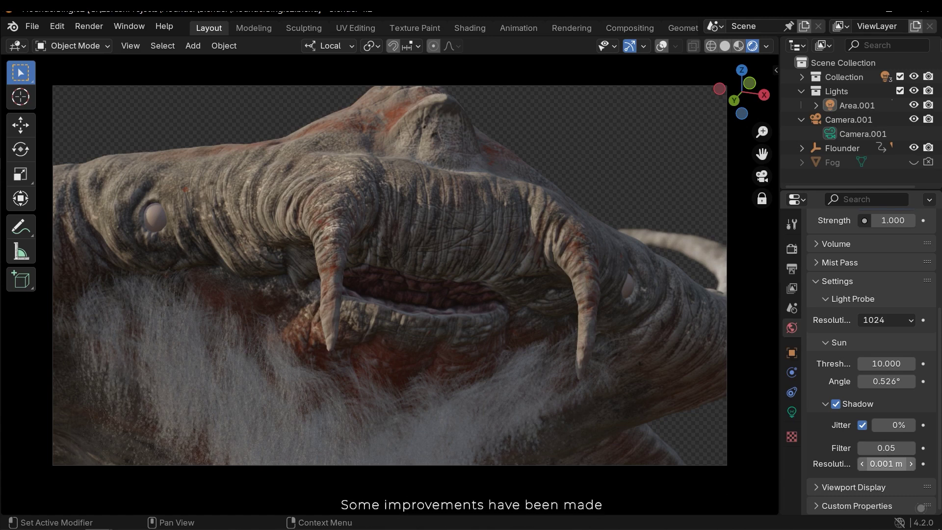
drag(885, 464, 863, 463)
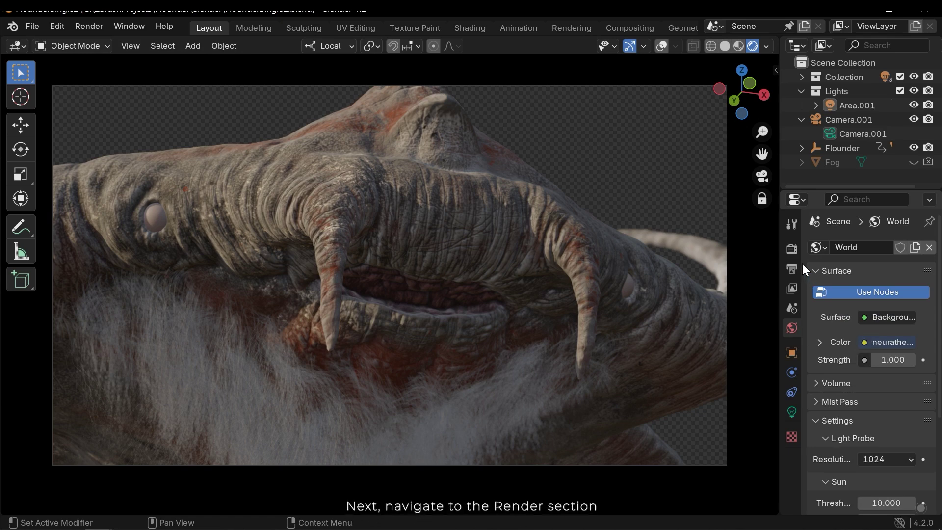
Expand Raytracing in Render Properties and leave it enabled after toggling it to compare.
click(792, 249)
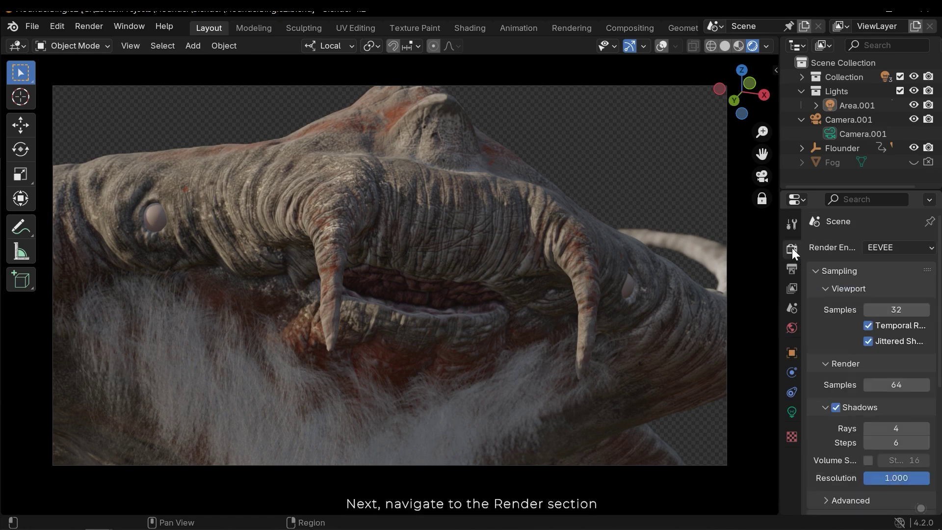
scroll(868, 319, down, 6)
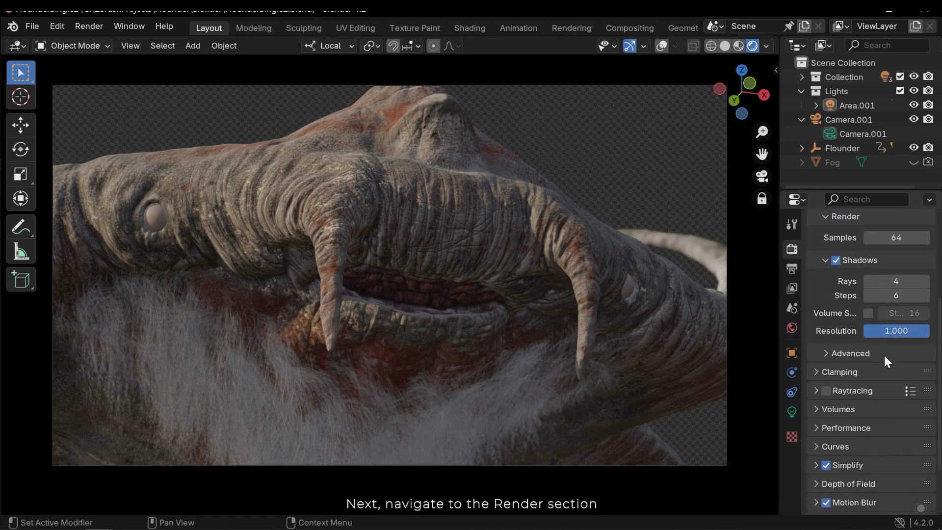
scroll(880, 373, down, 3)
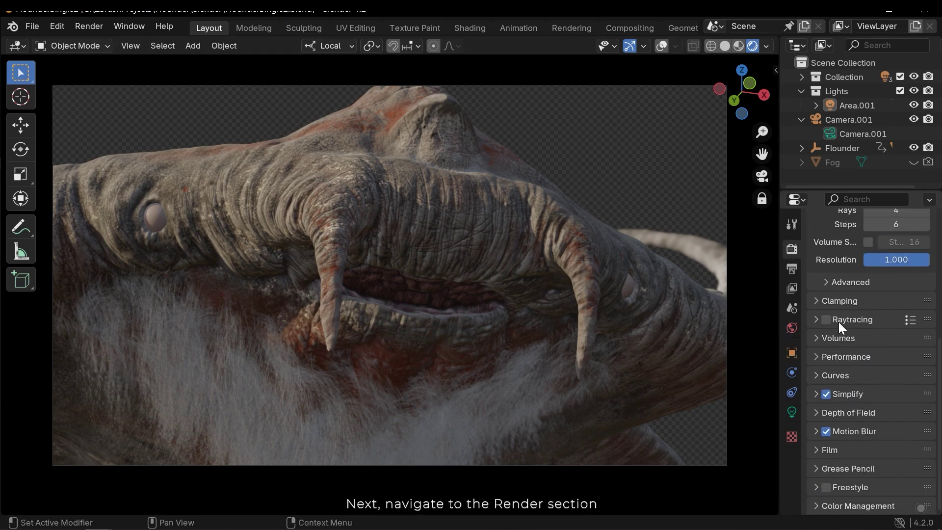
click(848, 319)
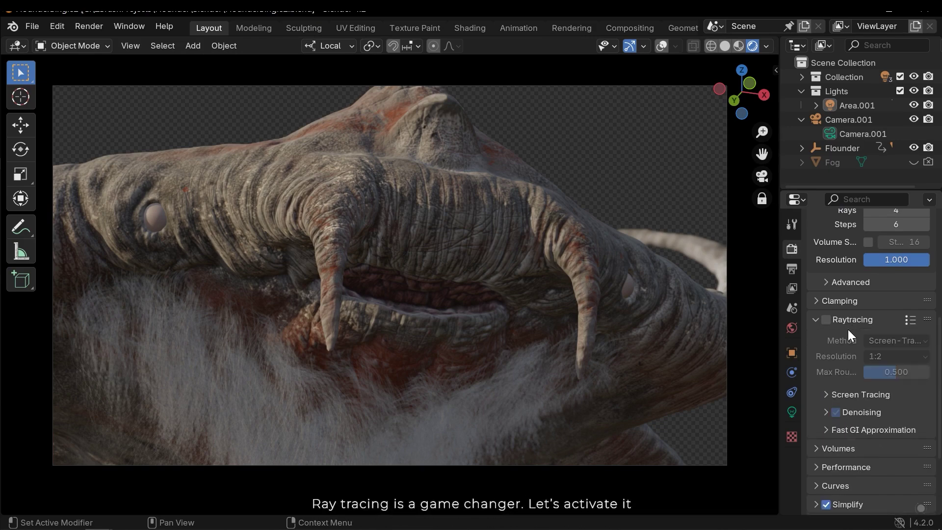
click(826, 320)
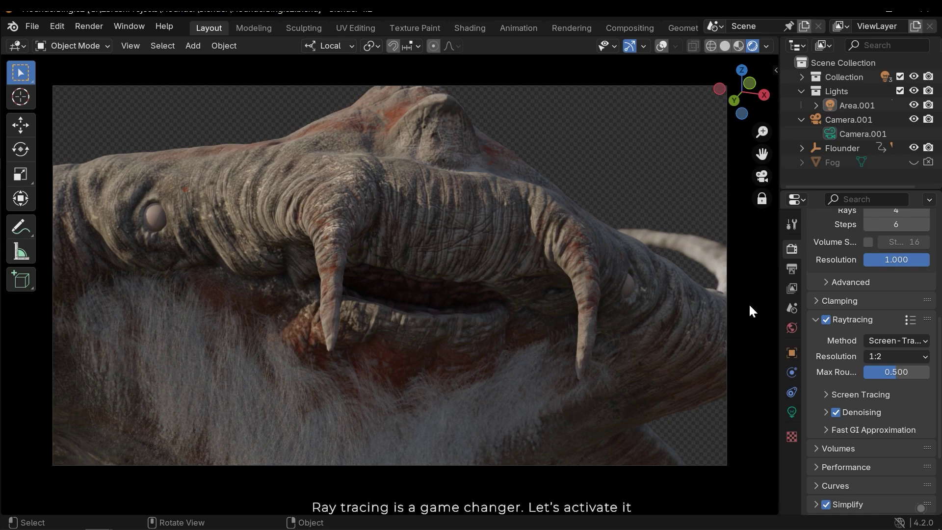
click(825, 319)
click(825, 319)
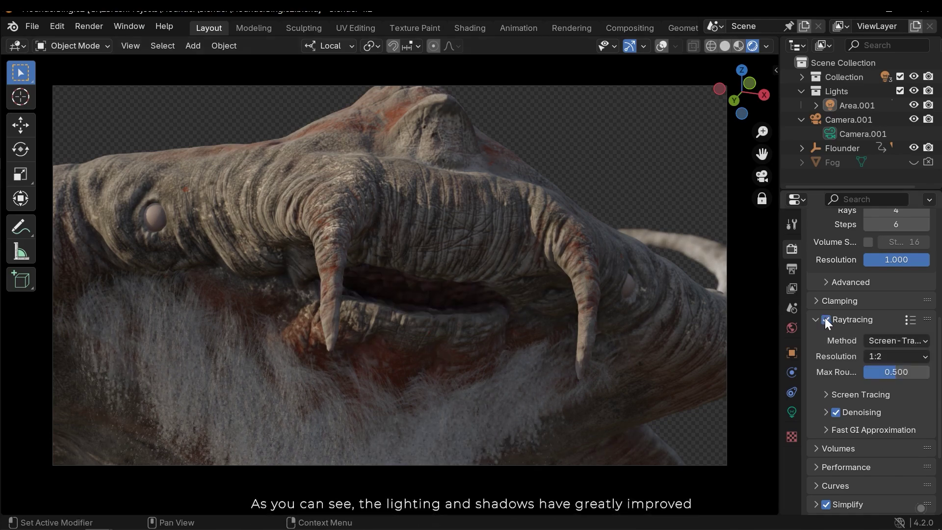
click(826, 318)
key(ctrl+z)
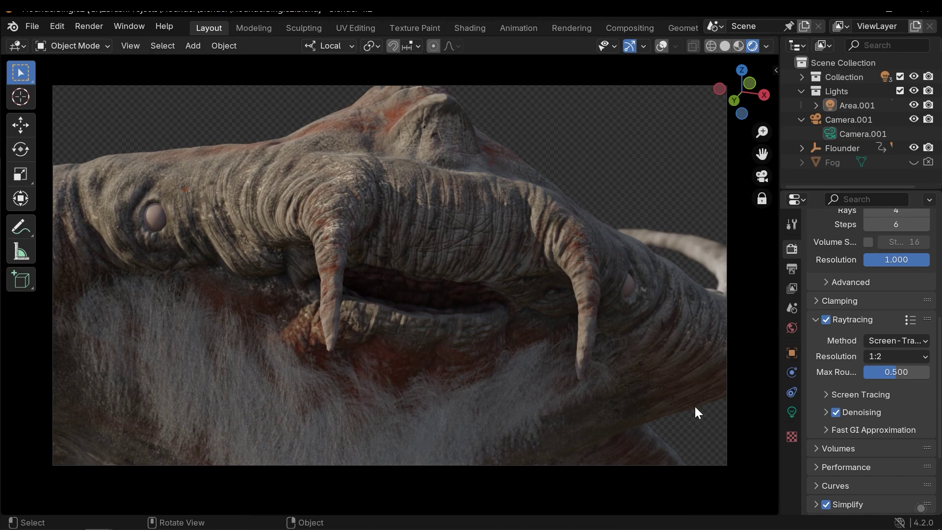
Keep the Screen-Trace method, set raytracing resolution to 1:1, and raise Max Roughness to 1.000.
click(887, 340)
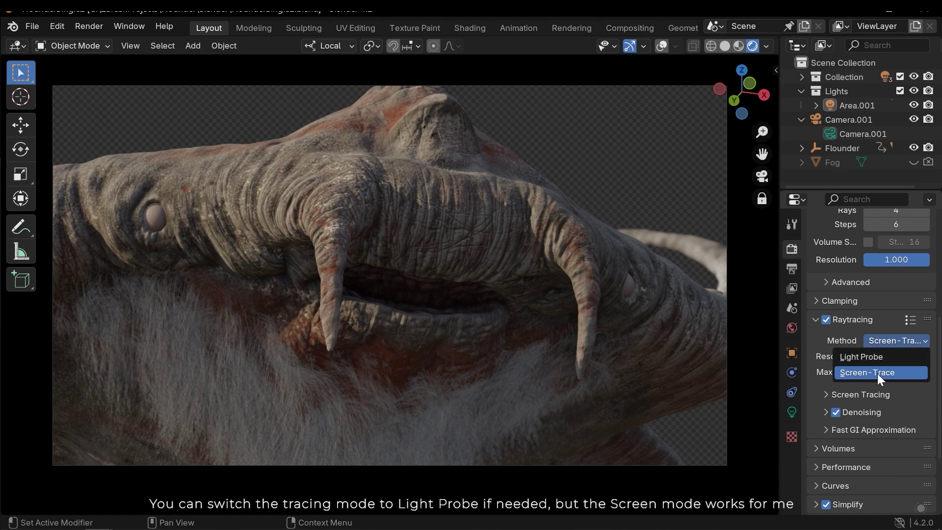
key(Escape)
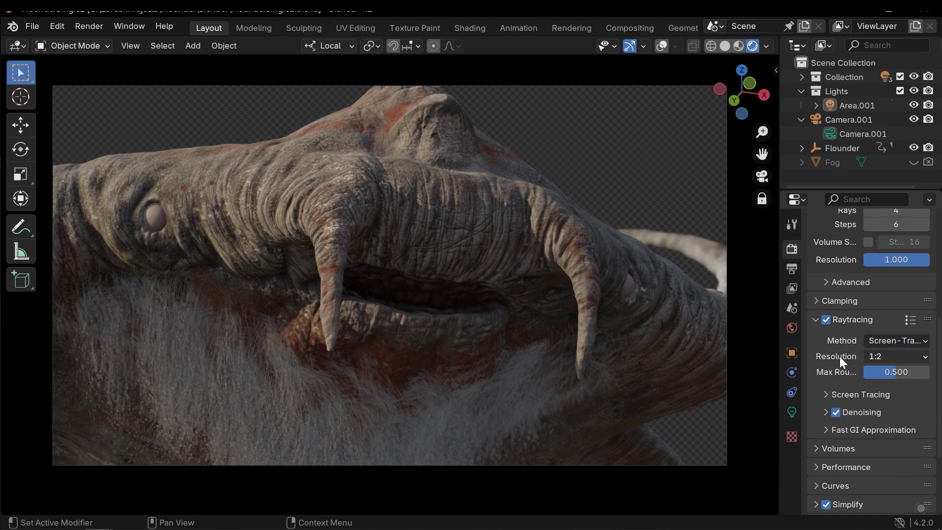
click(878, 360)
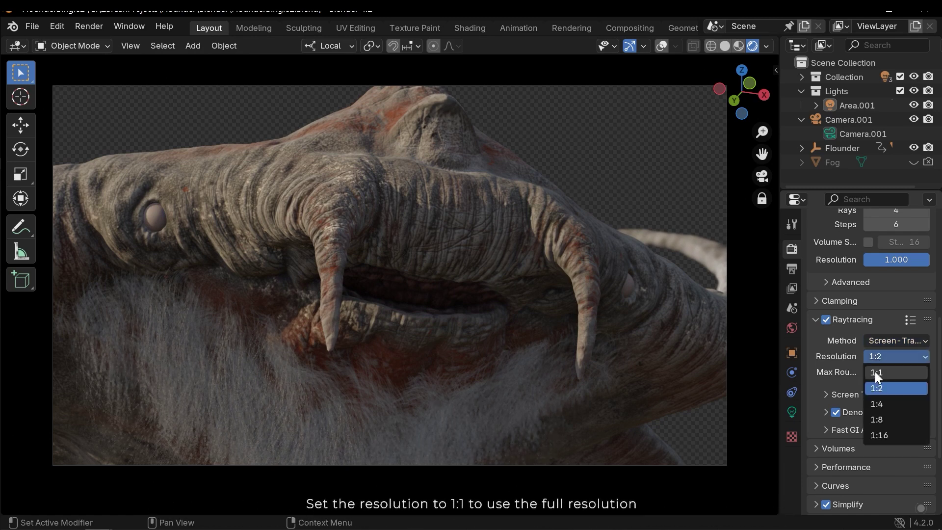
click(887, 373)
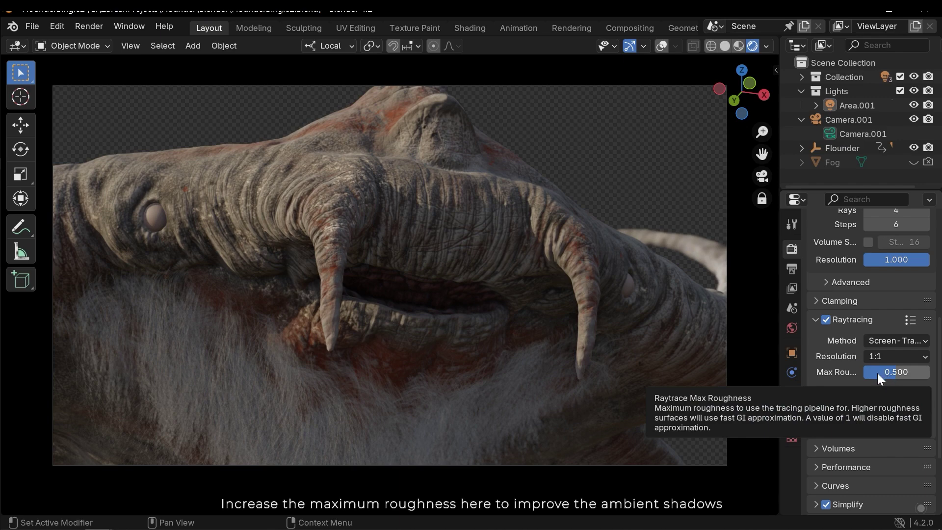
mouse_move(887, 372)
mouse_down()
mouse_move(927, 372)
mouse_move(867, 373)
mouse_move(929, 372)
mouse_up()
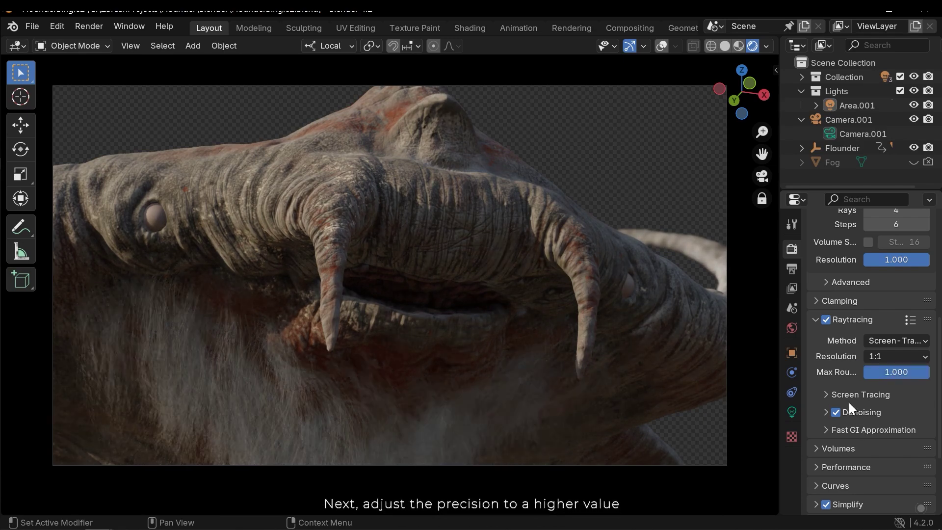
Expand Screen Tracing and adjust Precision to 0.856.
click(866, 394)
scroll(870, 396, down, 2)
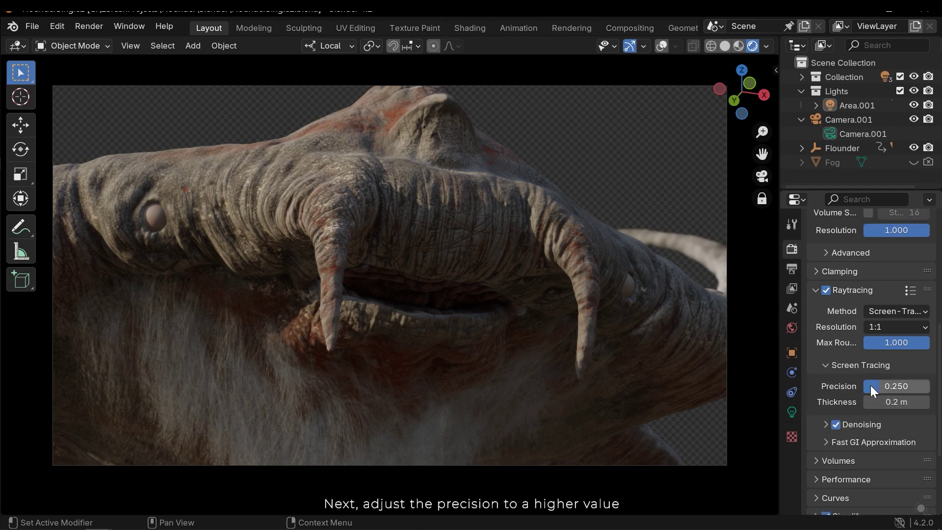
drag(870, 385, 928, 385)
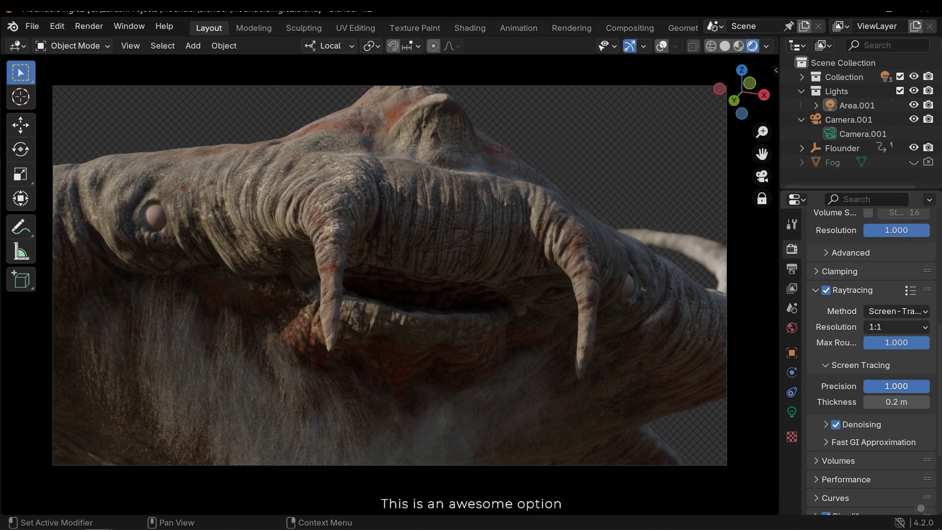
mouse_move(929, 385)
mouse_down()
mouse_move(862, 385)
mouse_move(929, 386)
mouse_move(911, 385)
mouse_up()
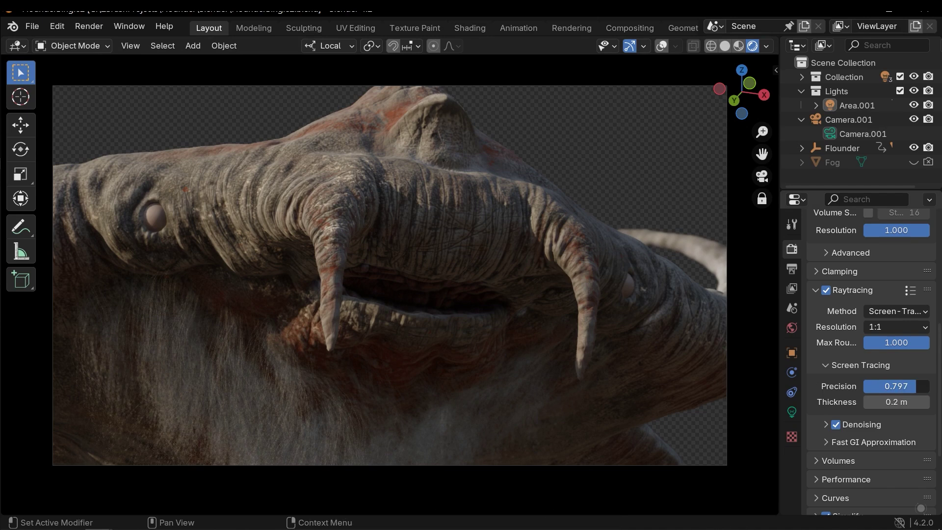
drag(903, 386, 908, 390)
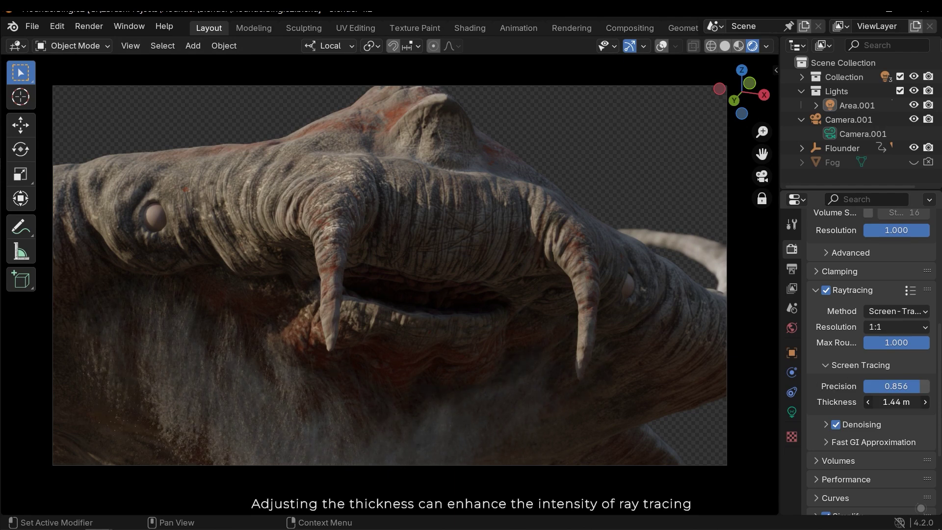
Set the ray Thickness to 2 m after trying 7.49 m.
drag(892, 407, 932, 408)
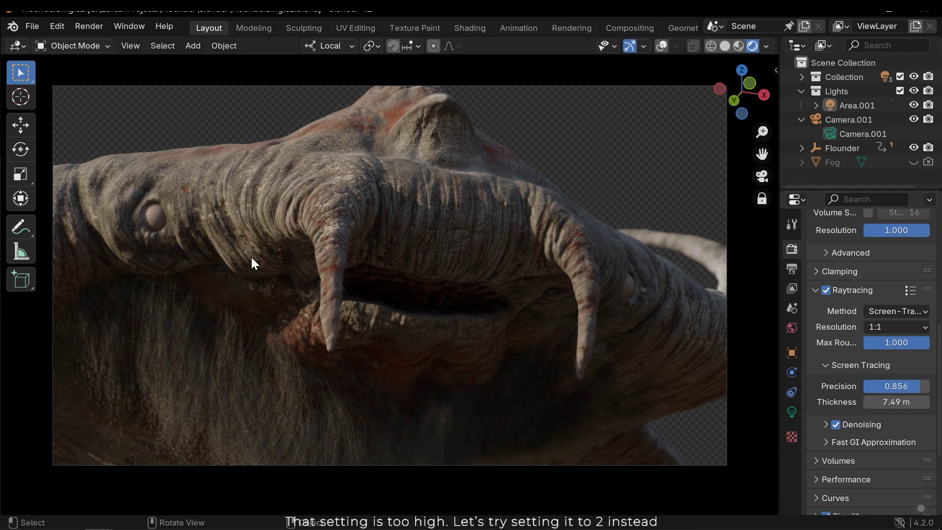
double_click(898, 401)
text(2)
key(Return)
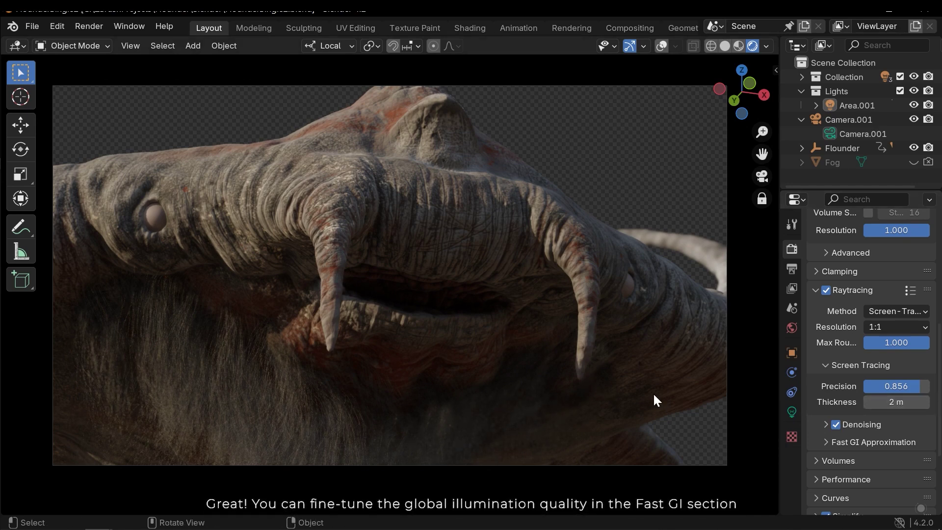
In Fast GI Approximation, set Resolution to 1:1 and raise Rays from 2 to 3.
scroll(860, 443, down, 5)
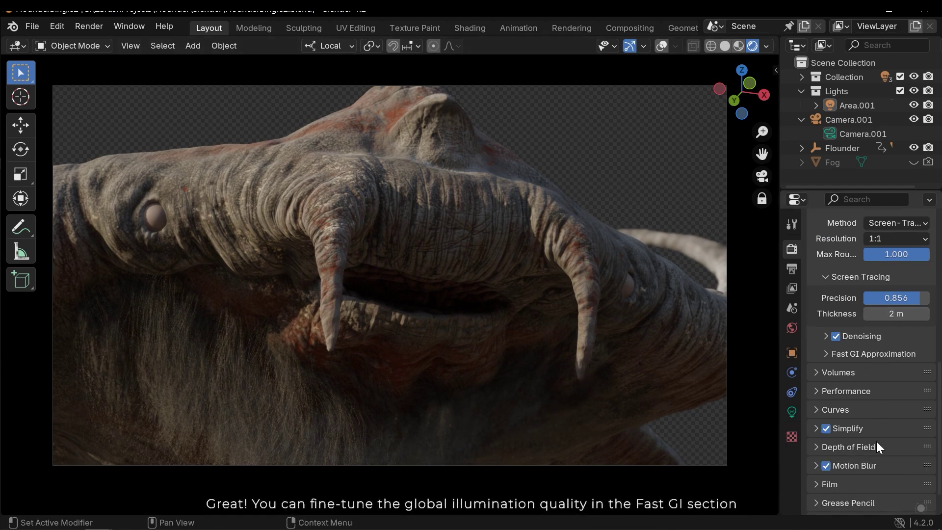
click(859, 351)
scroll(861, 351, down, 3)
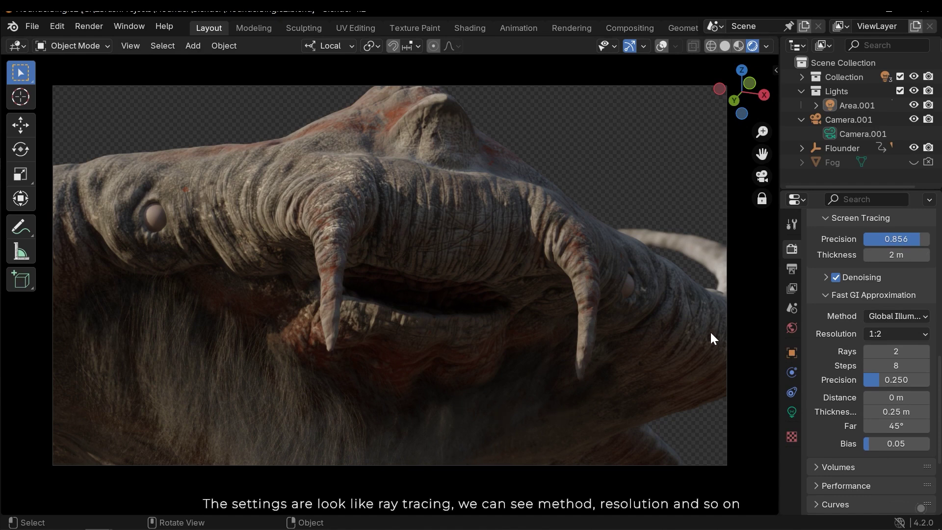
click(893, 337)
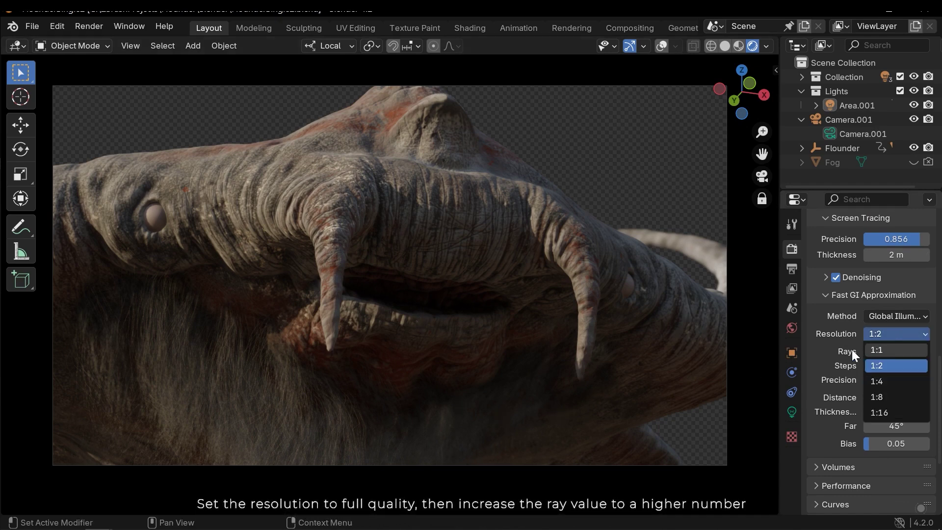
click(878, 331)
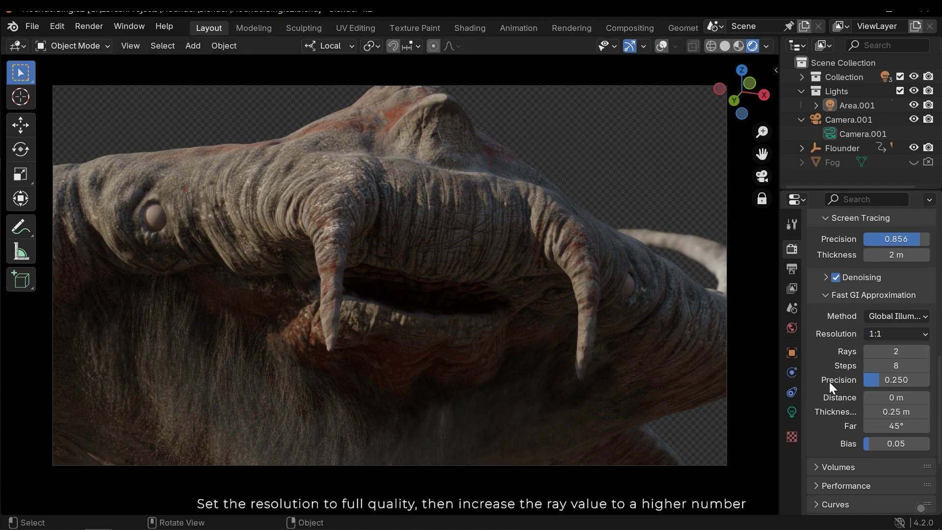
scroll(896, 384, up, 2)
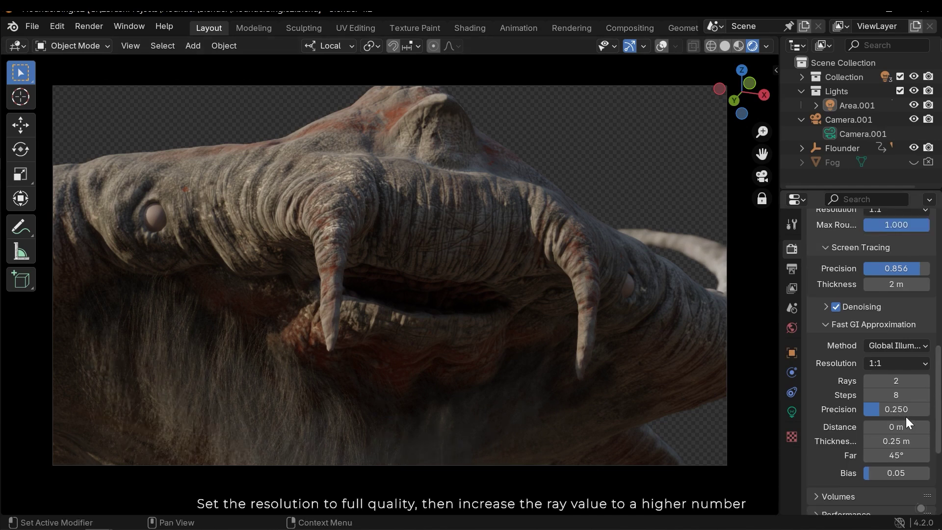
click(905, 380)
text(3)
key(Return)
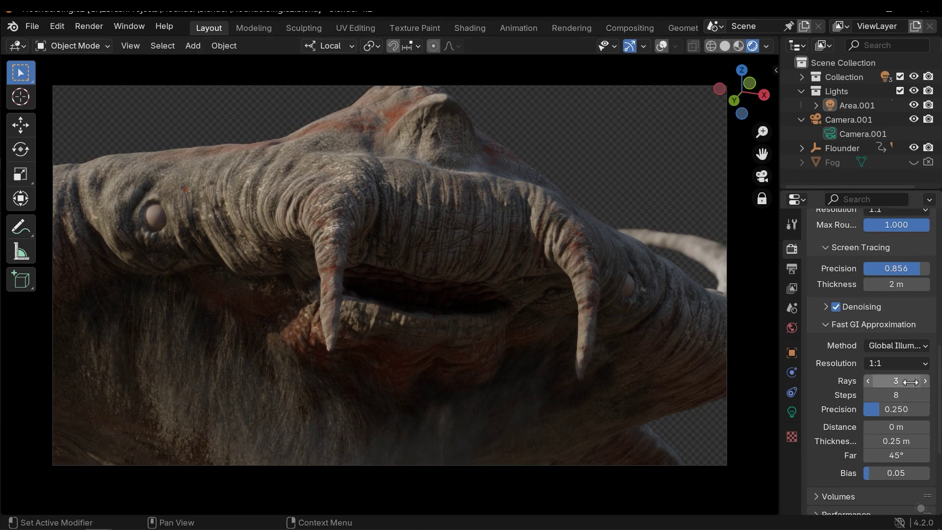
click(861, 324)
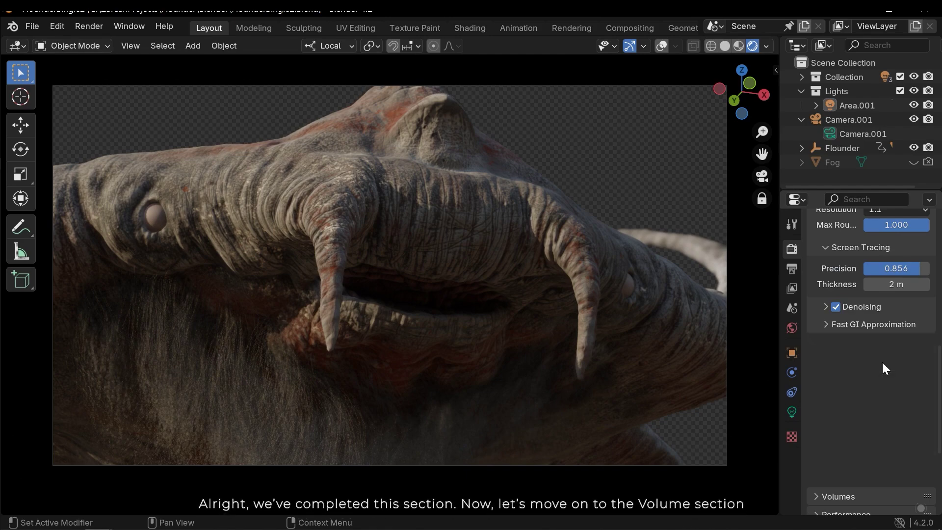
Collapse Screen Tracing, check Volumes, and tick High Quality Normals under Performance.
scroll(890, 375, up, 5)
click(900, 314)
scroll(903, 294, down, 5)
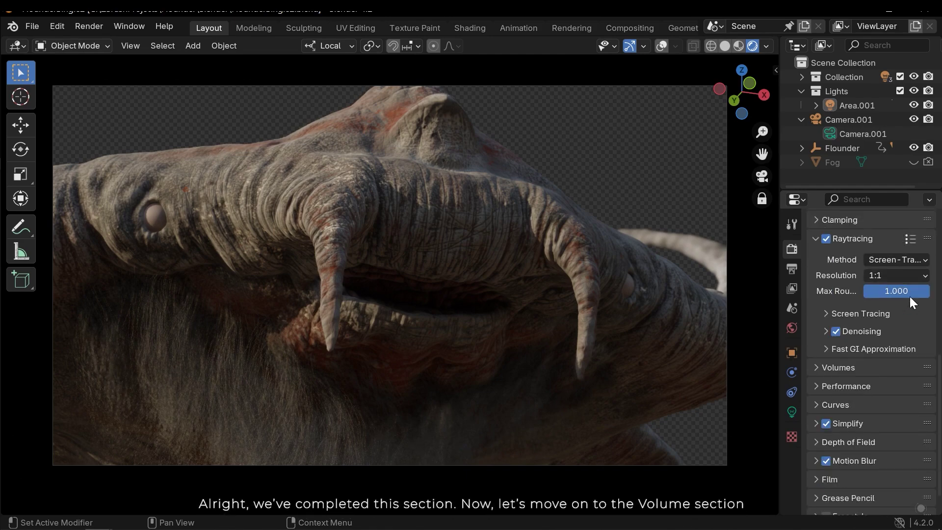
click(847, 337)
scroll(860, 343, down, 3)
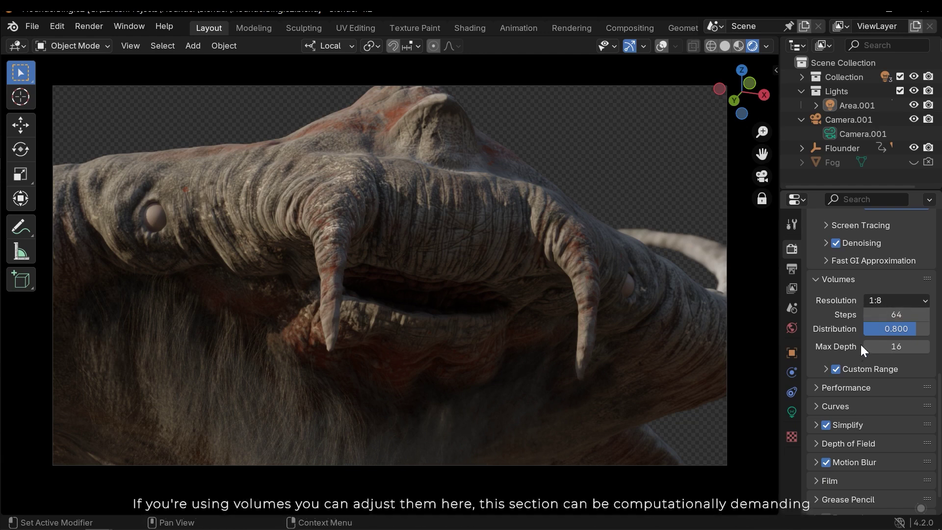
click(858, 281)
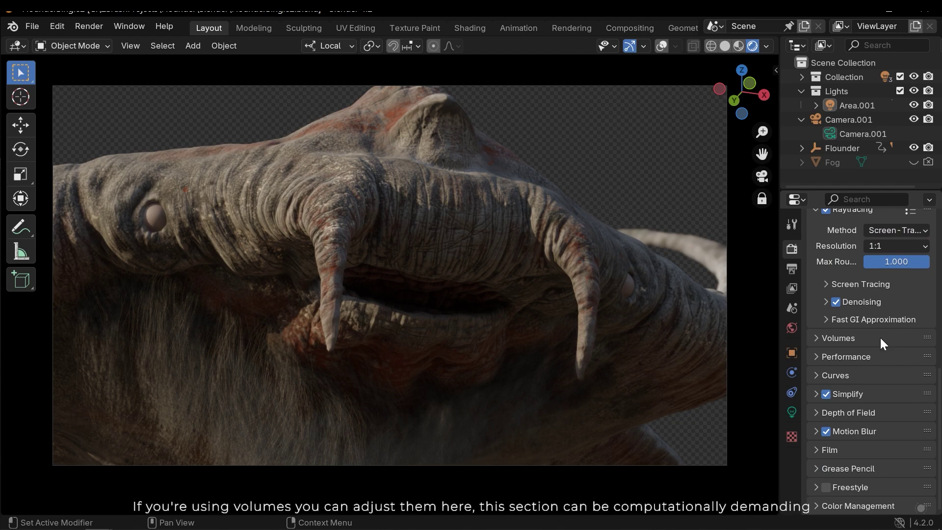
click(831, 356)
scroll(865, 358, down, 3)
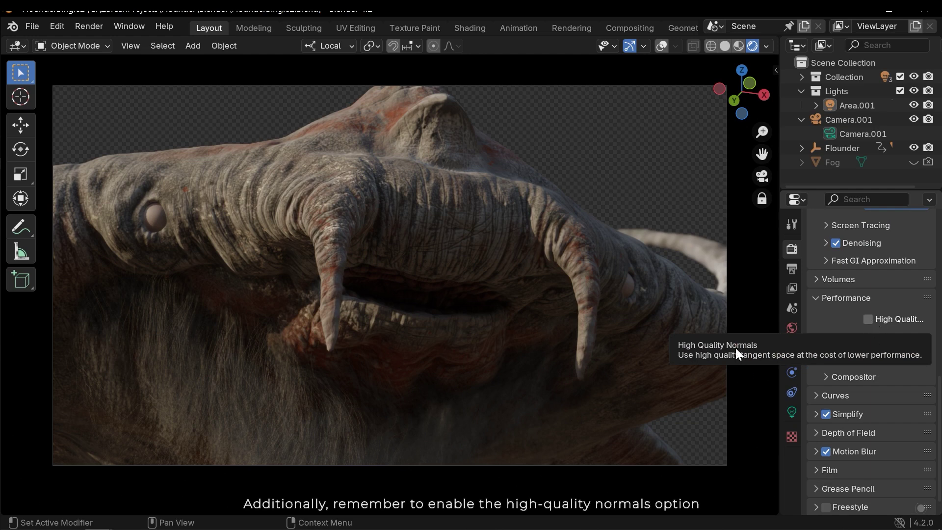
click(867, 318)
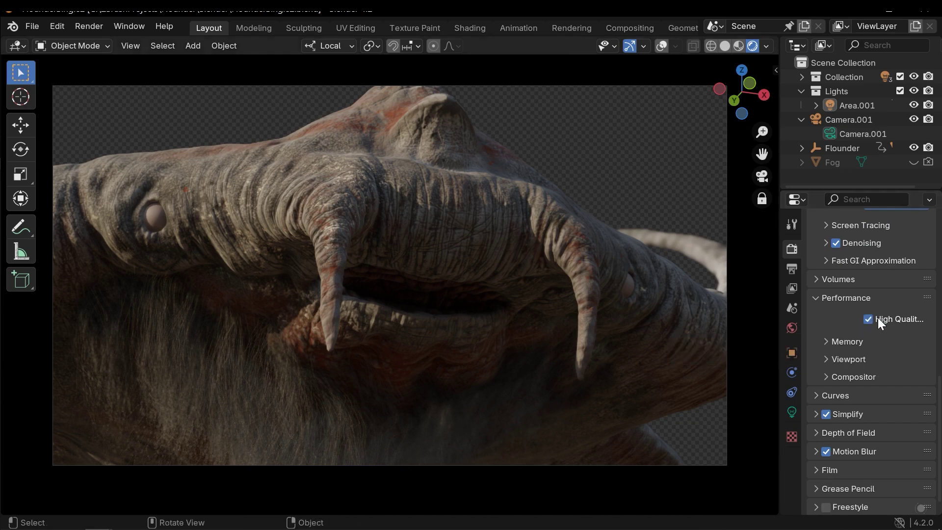
click(842, 301)
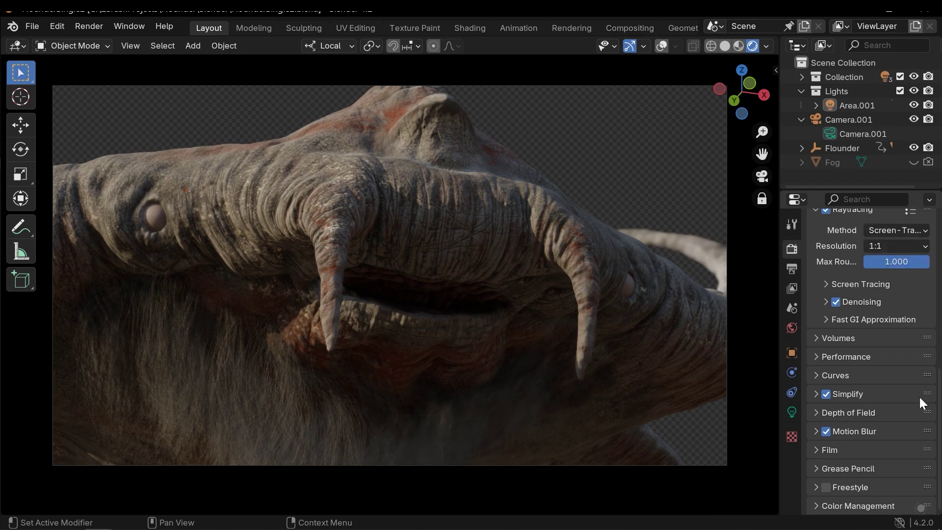
click(844, 375)
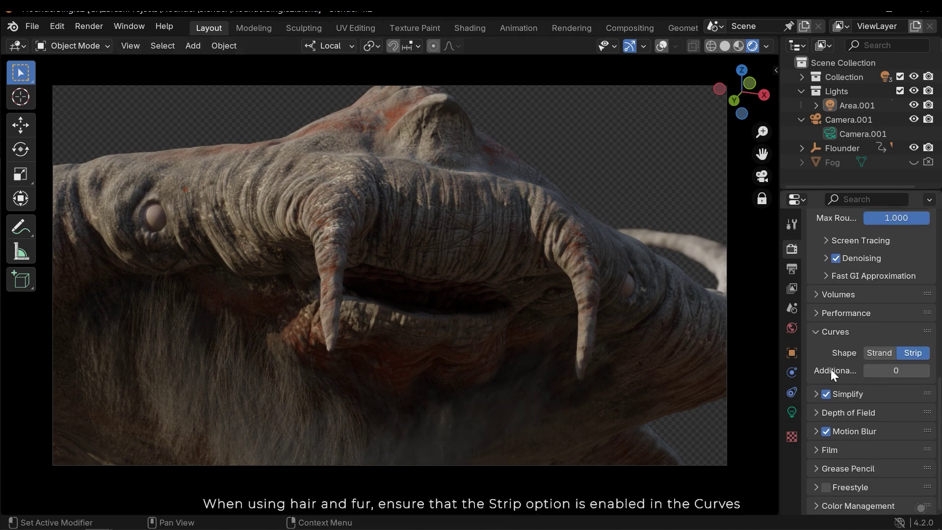
click(880, 353)
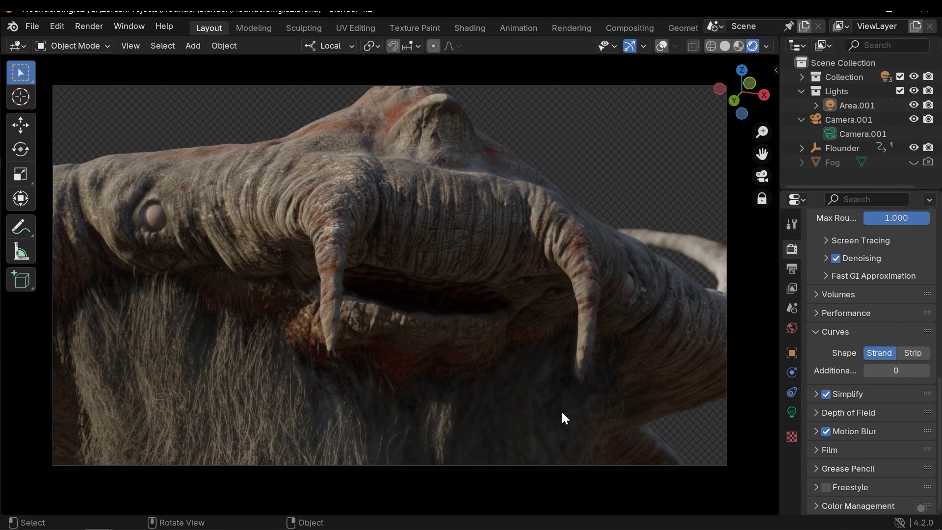
click(915, 352)
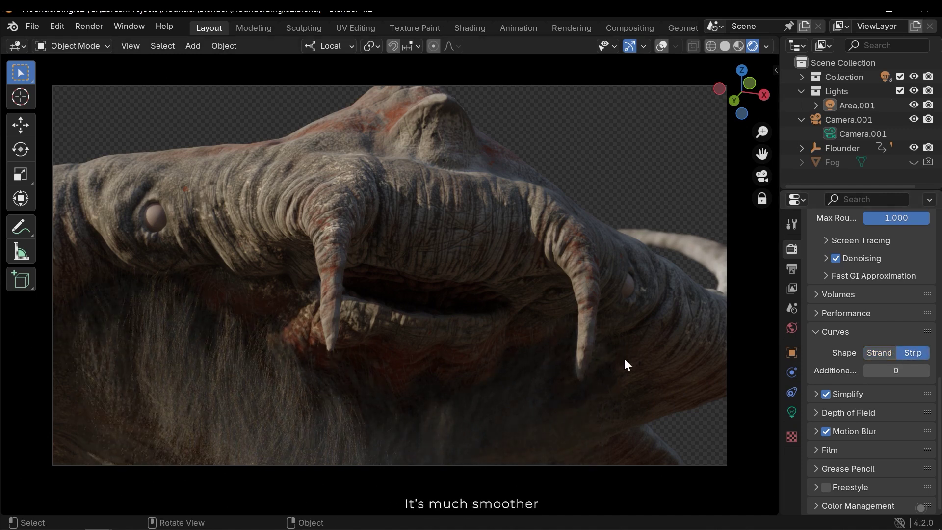
click(882, 332)
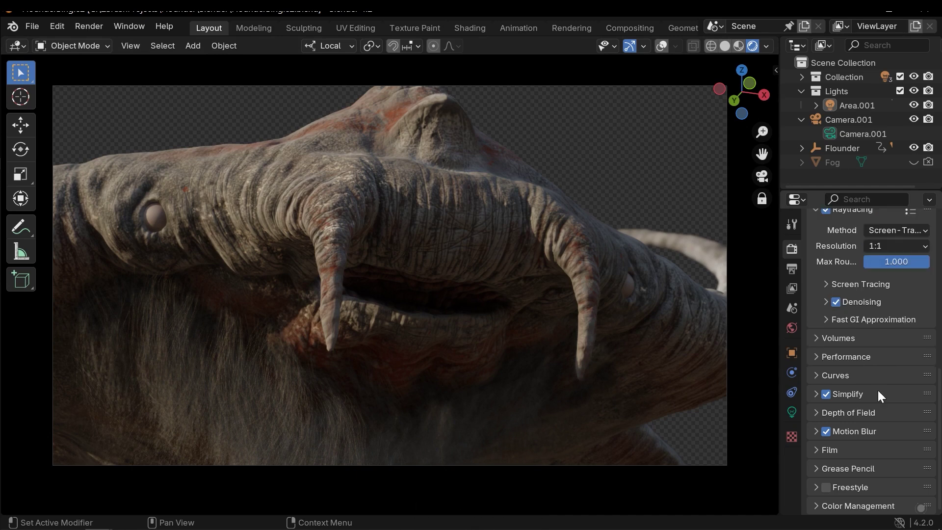
Open View Layer Properties and scroll the Passes to the Light and Other pass options.
click(791, 289)
scroll(899, 320, up, 10)
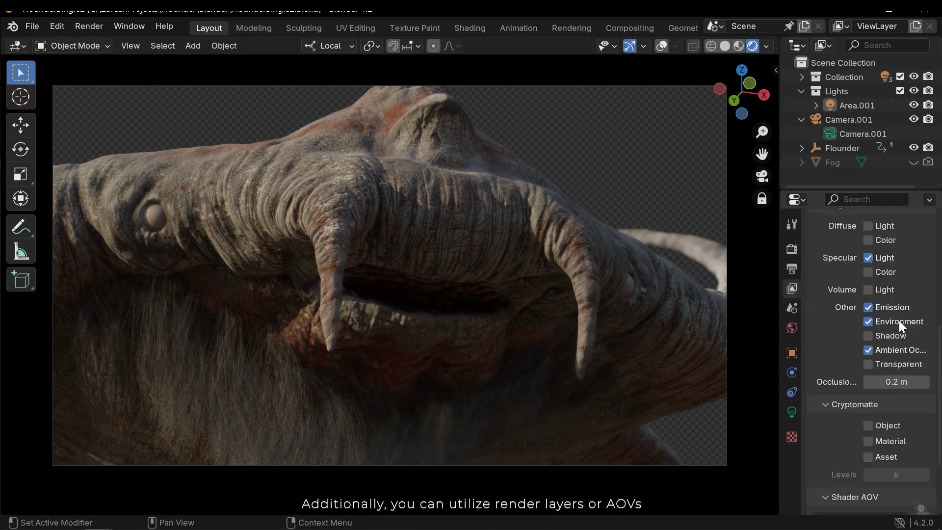
scroll(913, 323, down, 6)
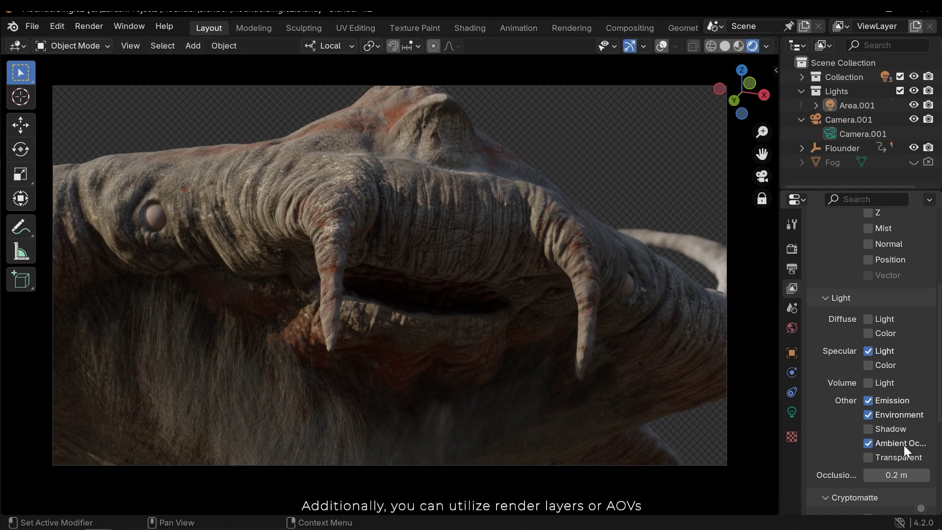
scroll(918, 451, up, 3)
scroll(912, 451, down, 3)
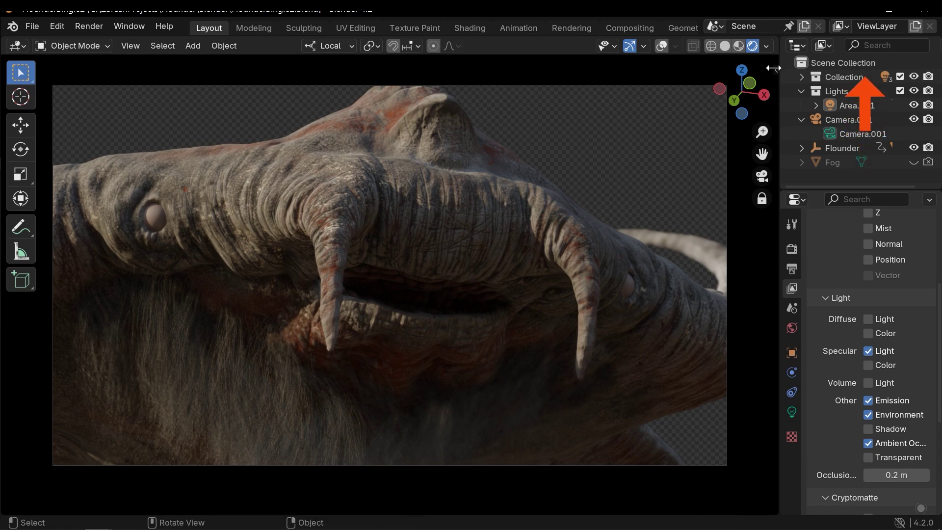
Turn on the real-time compositor in Viewport Shading so the creature shows over the forest.
click(766, 46)
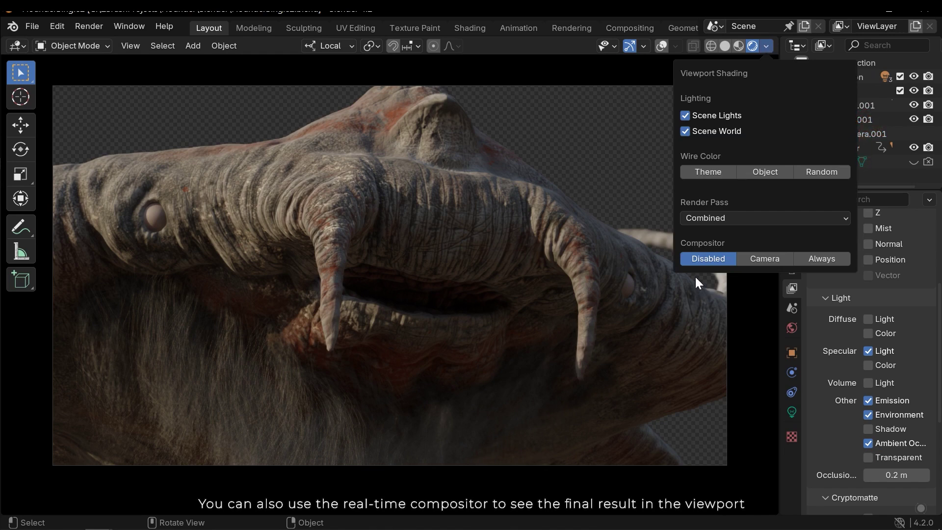
click(765, 258)
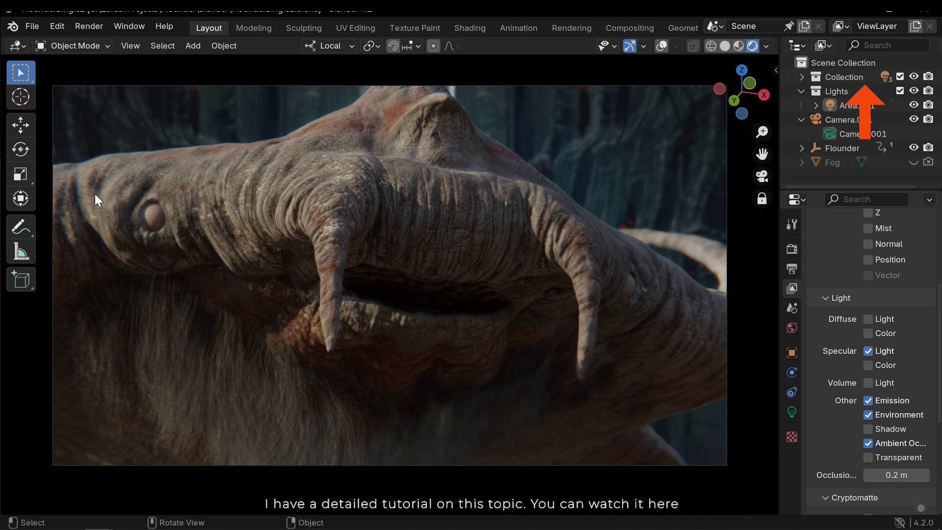
Orbit and zoom around the creature, leaving camera view with Numpad 0, to gauge viewport speed.
middle_drag(705, 417, 493, 310)
middle_drag(515, 305, 553, 290)
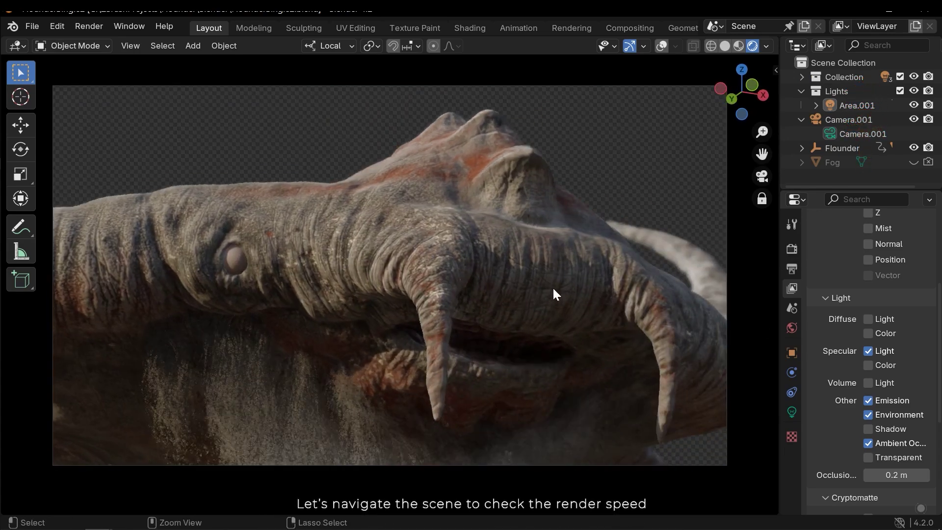
ctrl+scroll(553, 289, down, 3)
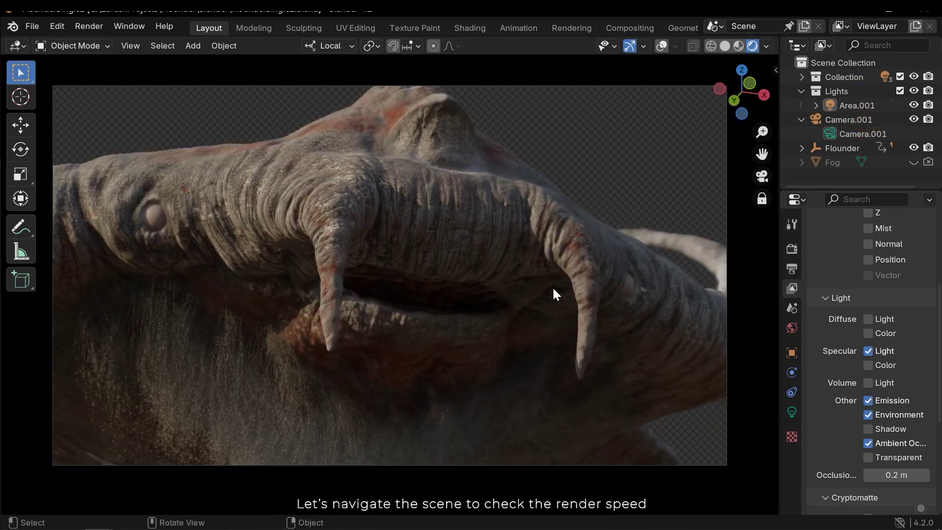
key(KP_0)
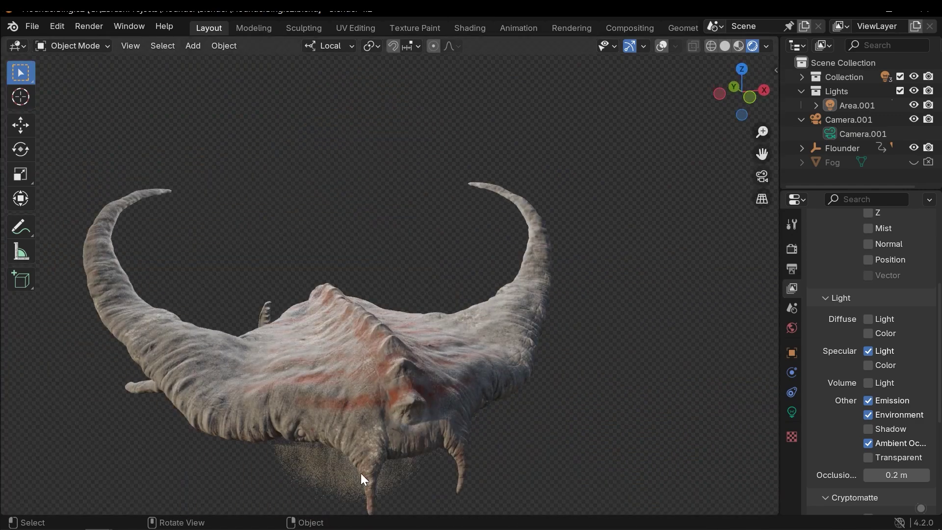
middle_drag(451, 364, 361, 407)
scroll(484, 304, up, 6)
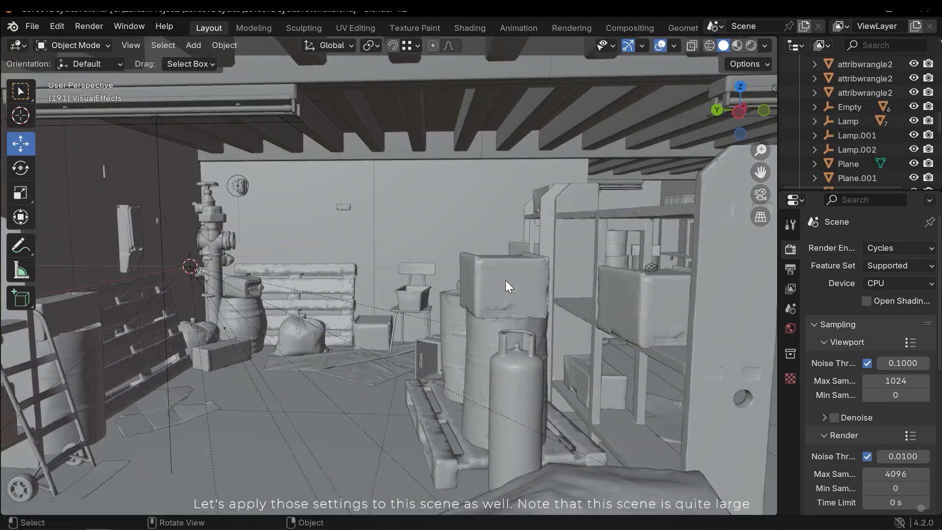
Set the Cycles render device to GPU Compute for the warehouse scene.
middle_drag(505, 280, 561, 268)
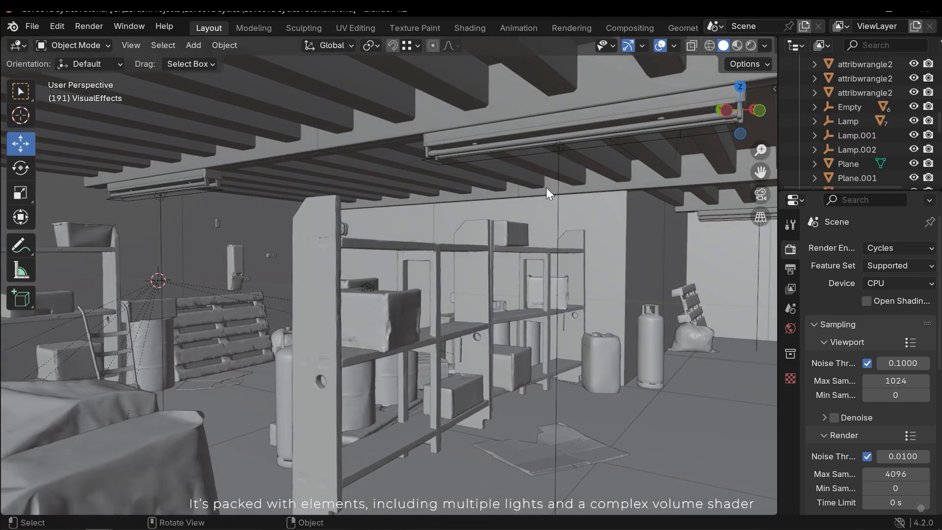
middle_drag(472, 325, 471, 349)
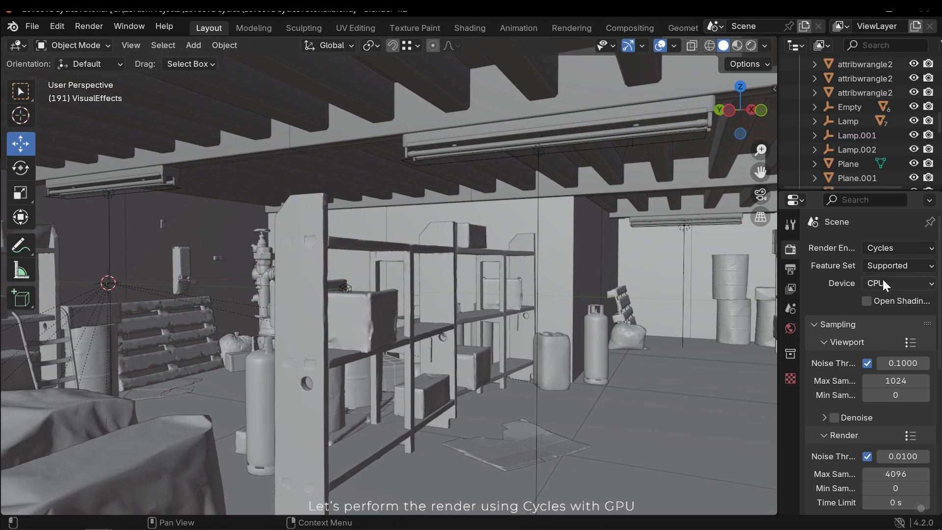
click(882, 283)
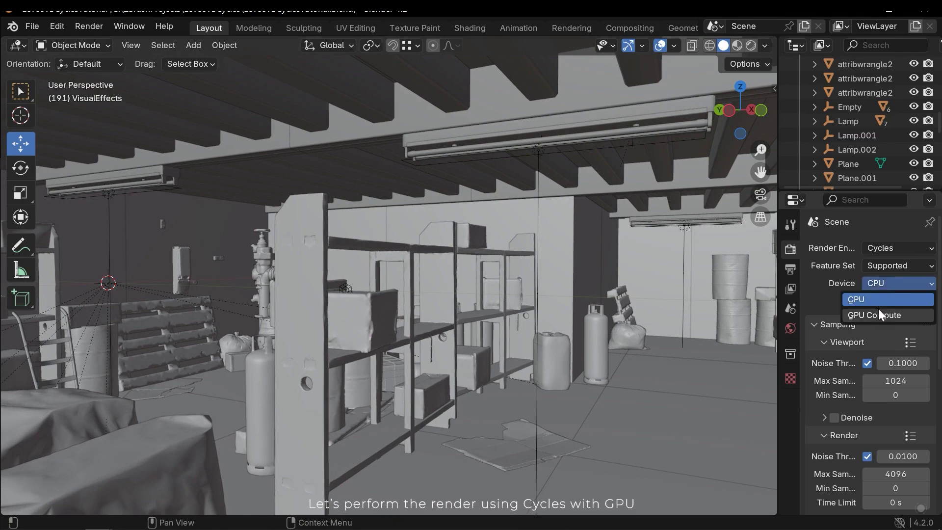
click(879, 310)
Switch the warehouse viewport to Rendered shading to preview the GPU render.
key(z)
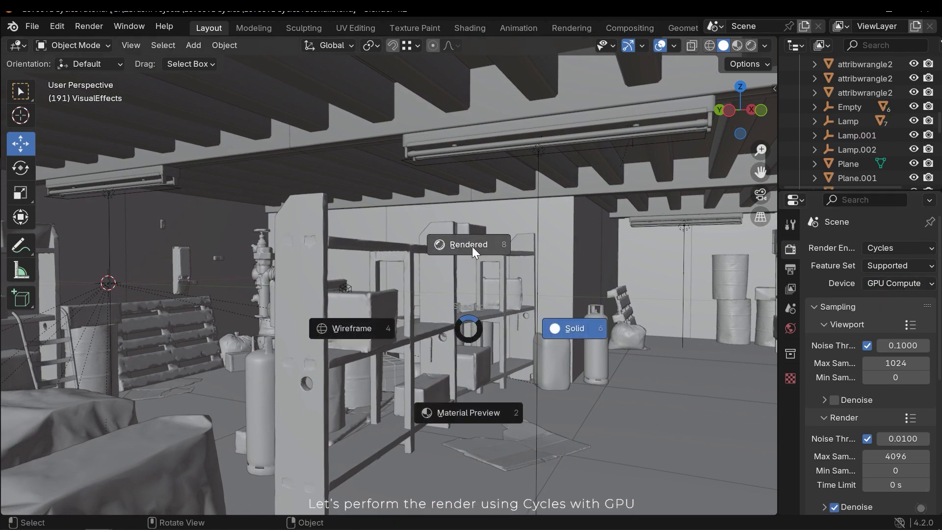
click(564, 326)
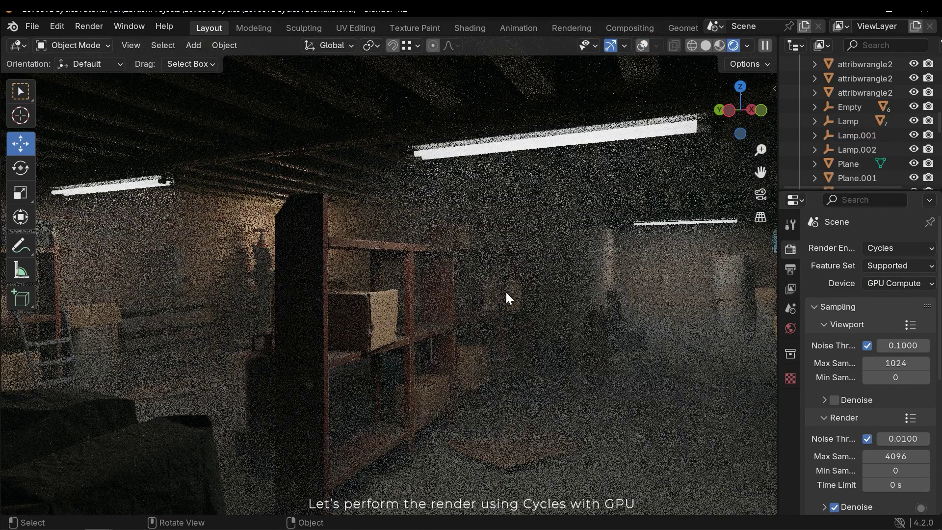
scroll(468, 331, up, 5)
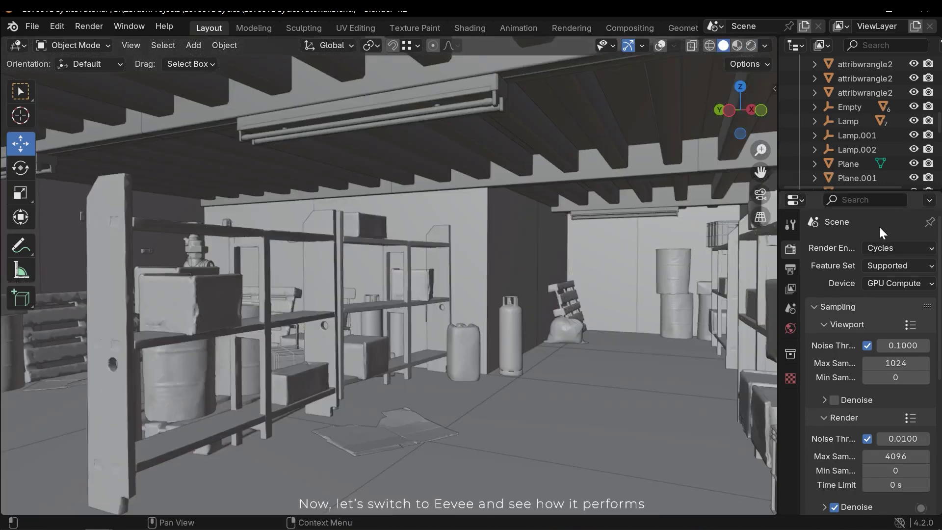
Switch the render engine to EEVEE, show Rendered shading, and orbit toward the left brick wall.
click(876, 247)
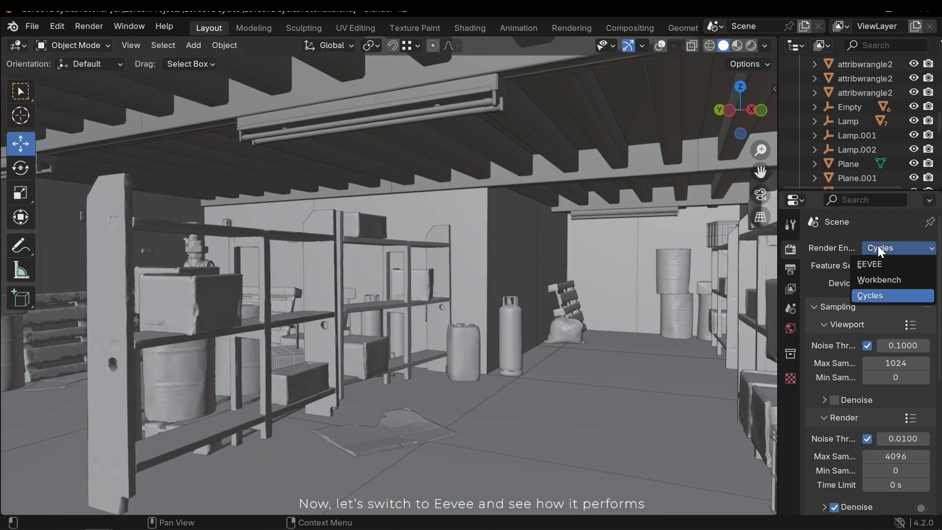
click(875, 264)
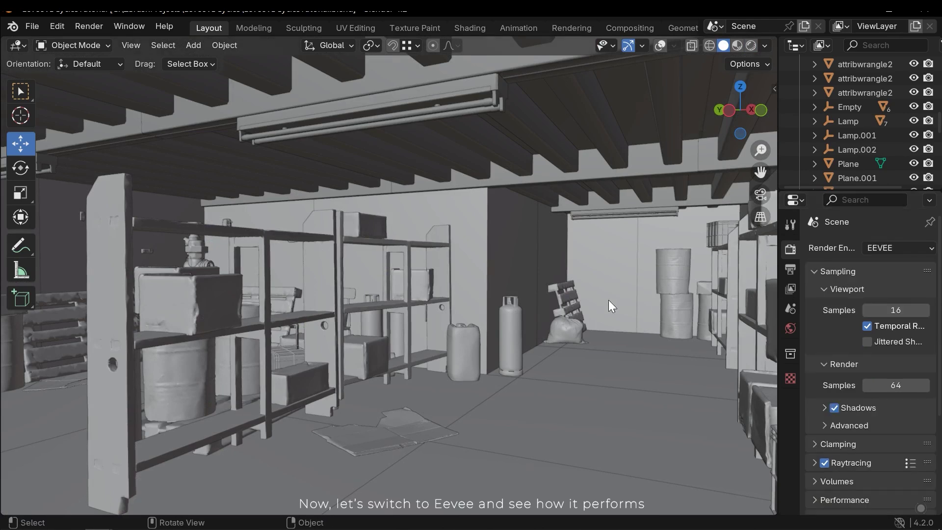
key(z)
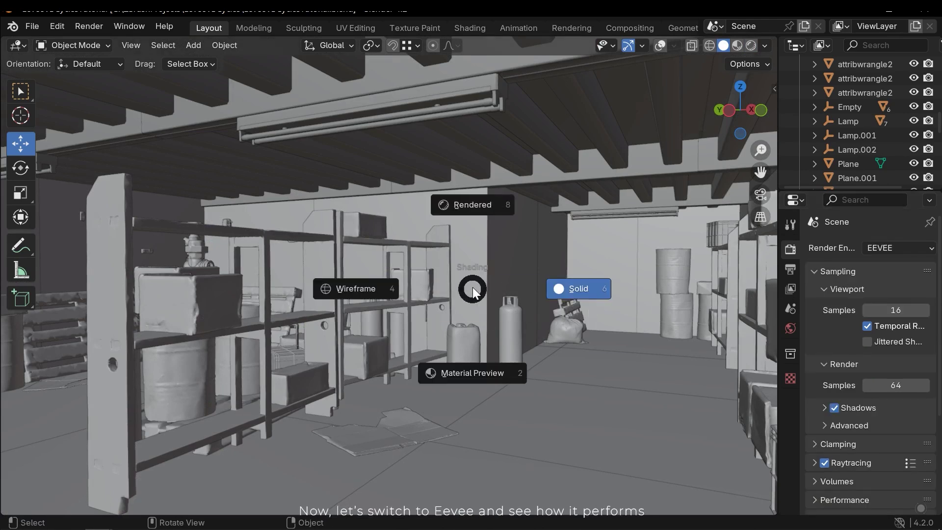
click(485, 237)
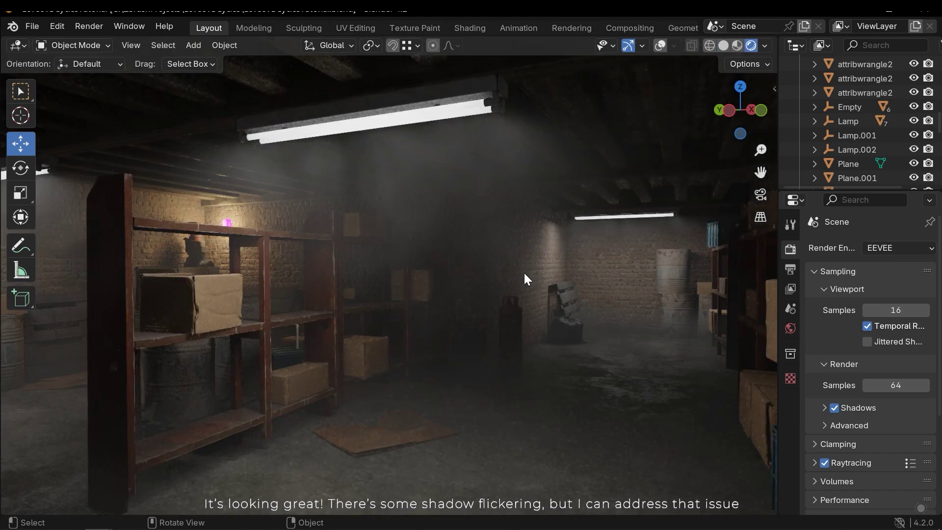
middle_drag(524, 272, 528, 275)
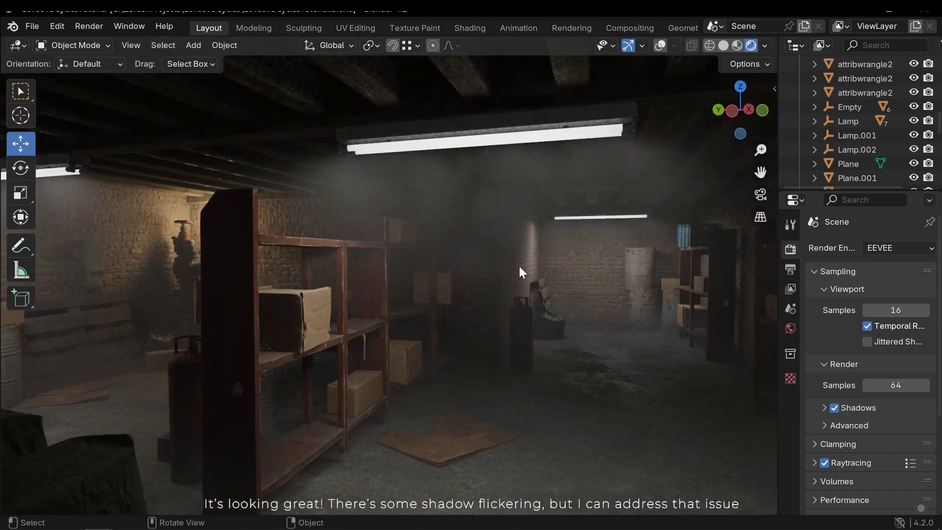
middle_drag(410, 332, 579, 323)
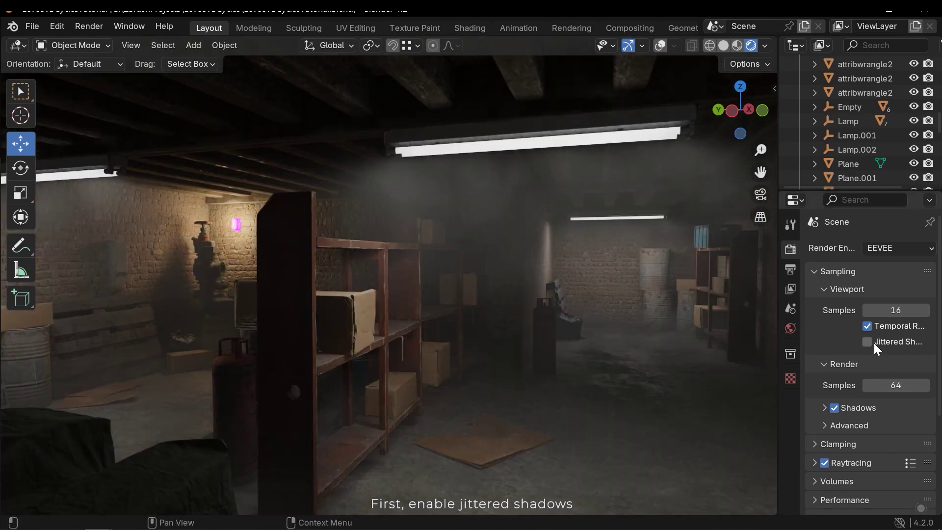
Enable Jittered Shadows for the EEVEE viewport and select the ceiling area light Area.001.
click(872, 343)
click(704, 277)
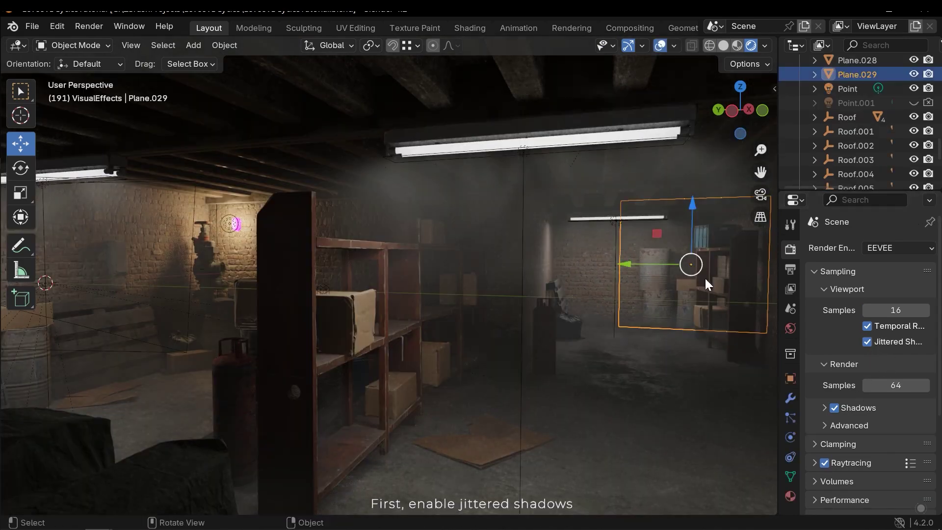
click(530, 156)
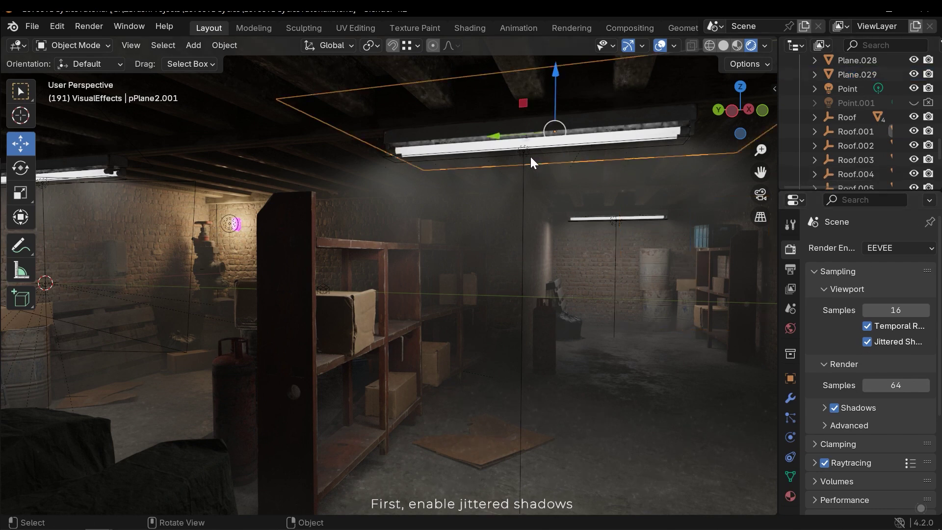
click(523, 149)
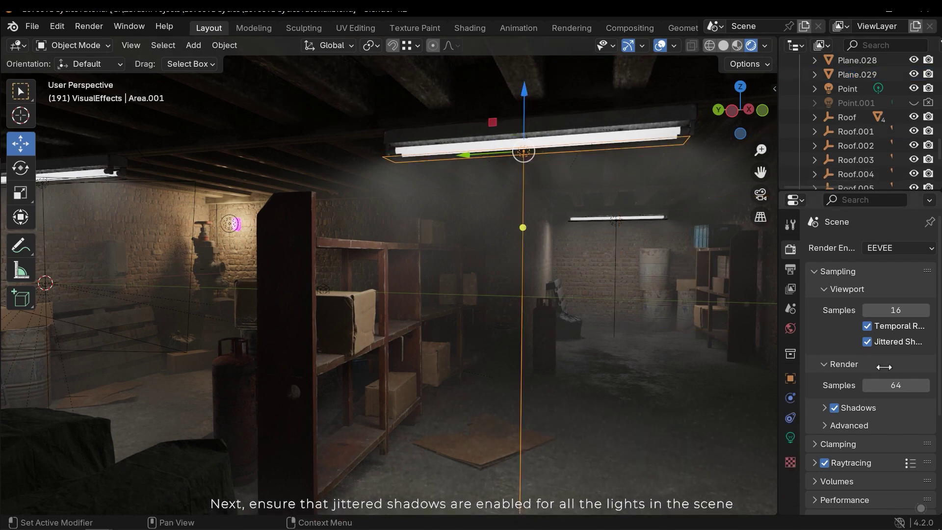
Check Area.001's shadow settings: 0% jitter with a 0.05 filter.
scroll(872, 429, down, 3)
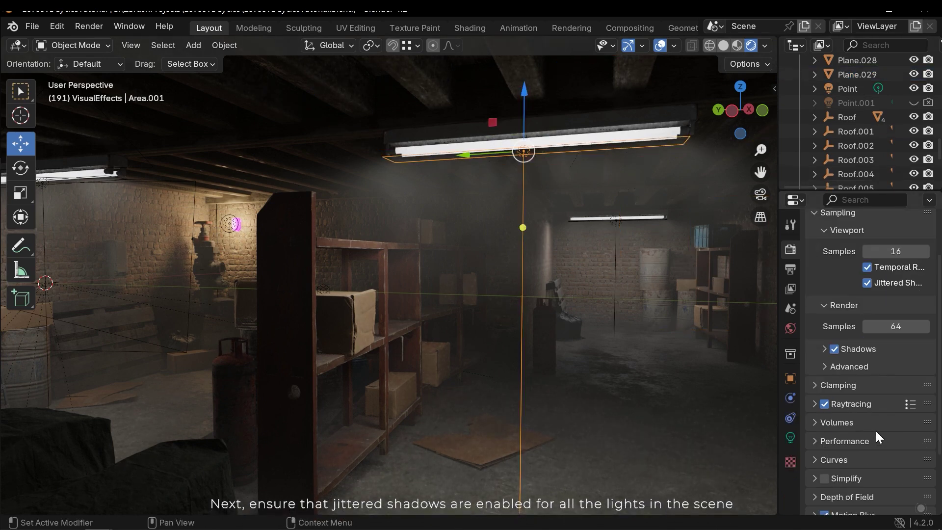
click(790, 436)
click(850, 417)
scroll(873, 417, down, 2)
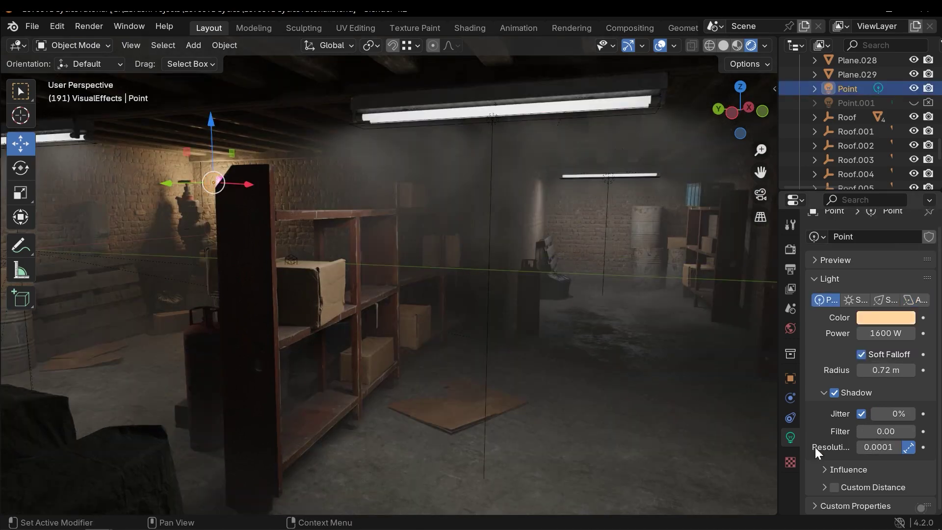
click(790, 249)
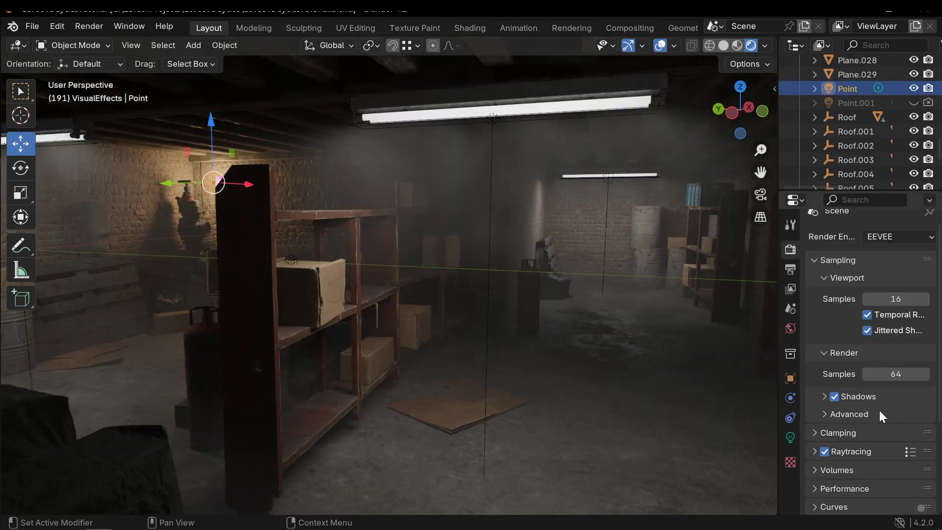
Set EEVEE raytracing resolution to 1:1 and max roughness to 1.000.
scroll(875, 416, down, 2)
click(881, 423)
scroll(898, 424, down, 5)
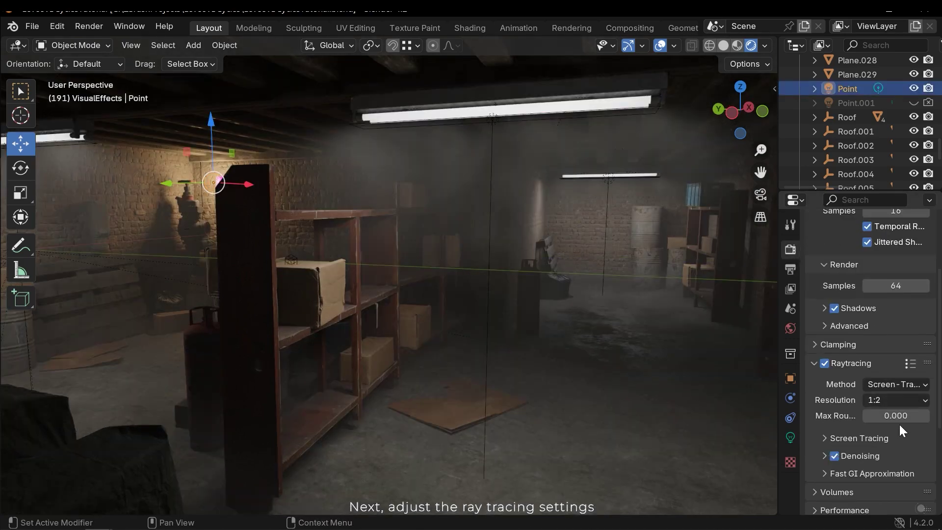
click(877, 370)
click(878, 387)
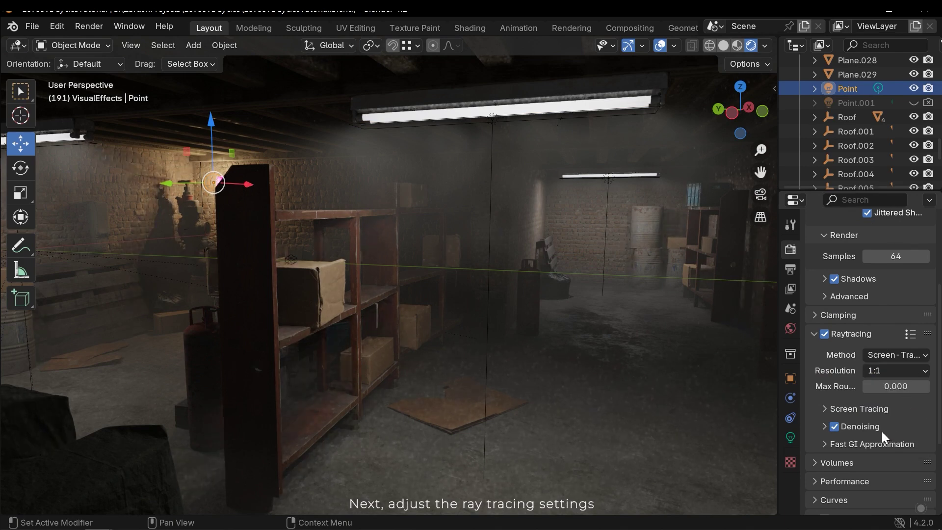
scroll(877, 428, down, 2)
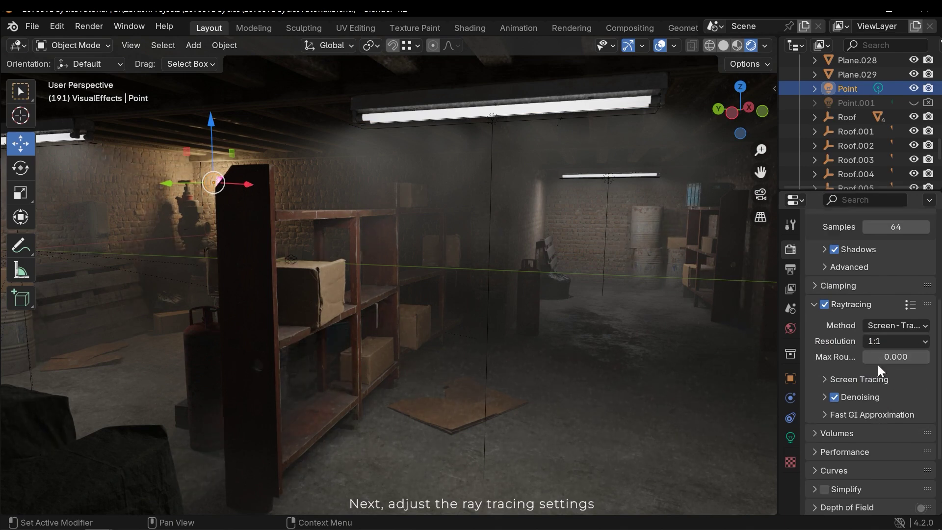
drag(878, 356, 929, 356)
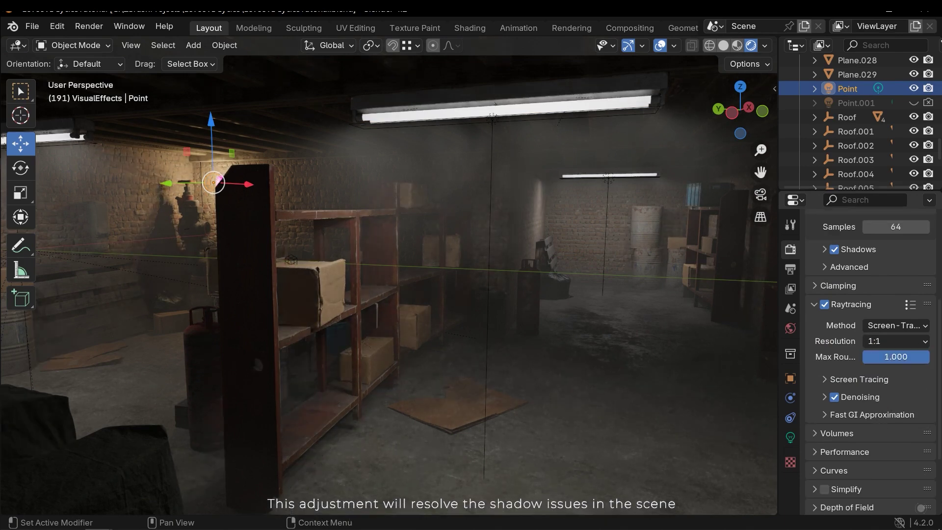
Give screen tracing a 2 m thickness and 0.869 precision.
click(861, 381)
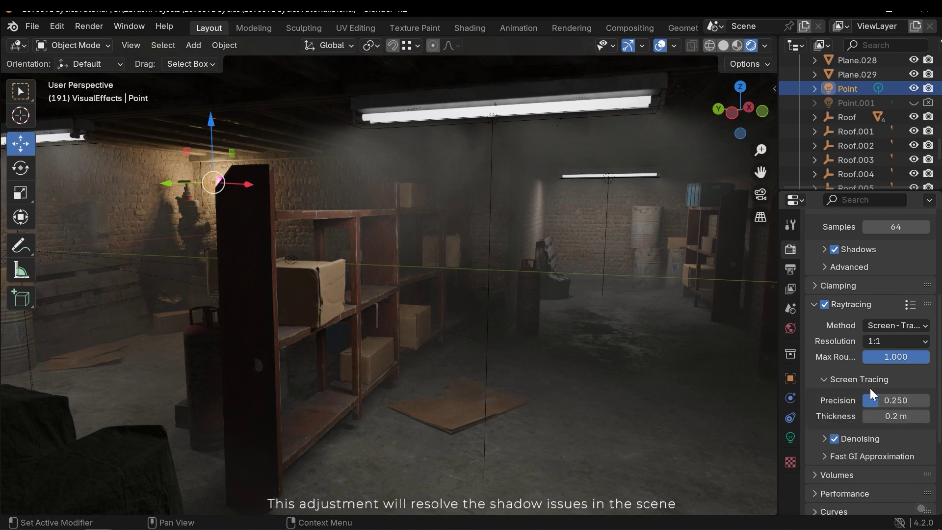
scroll(869, 387, down, 2)
click(907, 387)
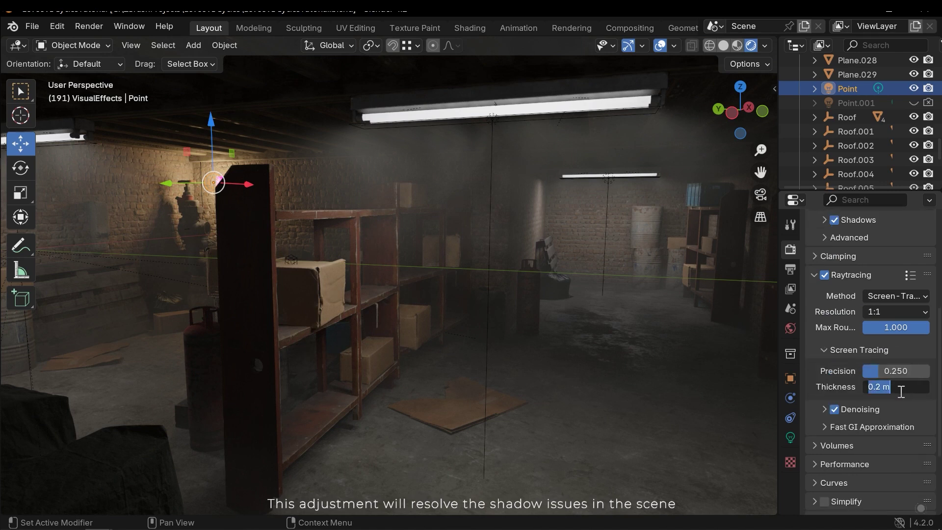
text(2)
key(Return)
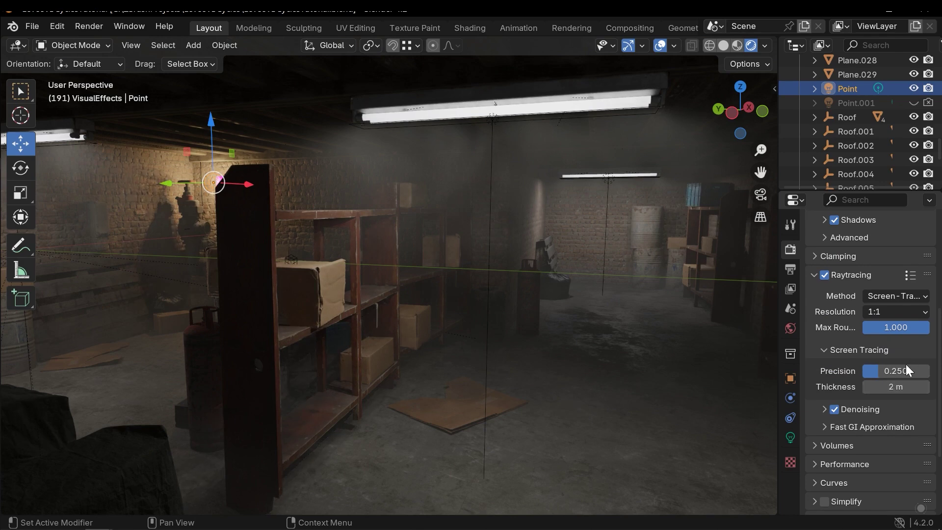
drag(896, 372, 935, 372)
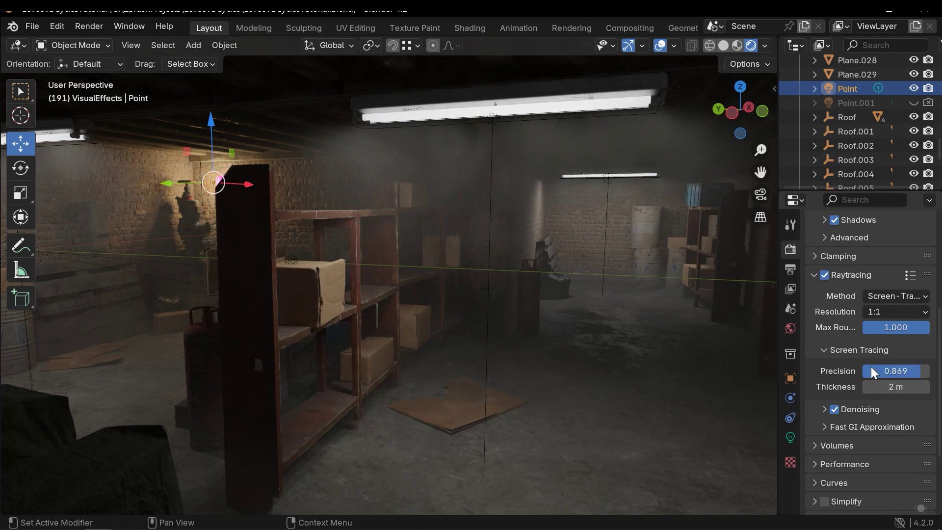
middle_drag(605, 305, 505, 305)
Inspect the warehouse lighting from new angles, then hide viewport overlays with Shift+Alt+Z.
mouse_move(403, 232)
middle_down()
mouse_move(384, 246)
mouse_move(402, 247)
middle_up()
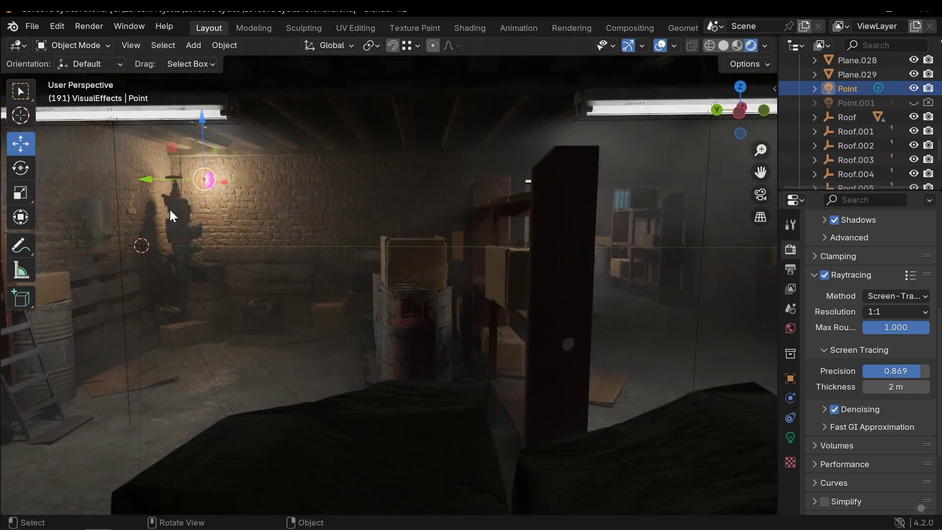
middle_drag(607, 333, 570, 330)
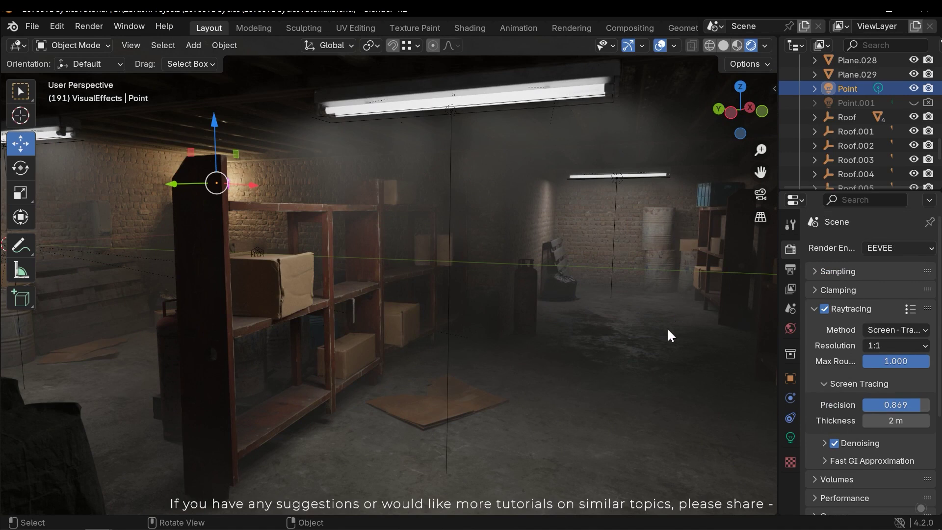
key(shift+alt+z)
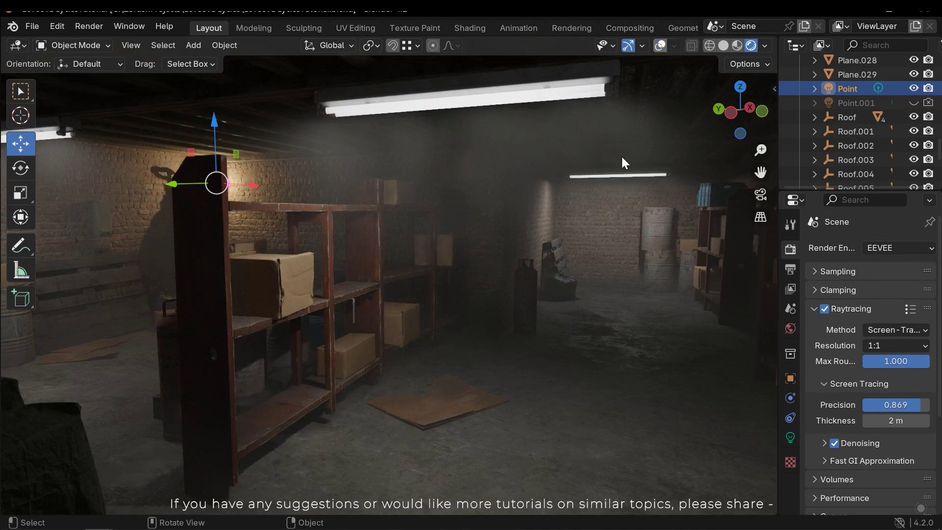